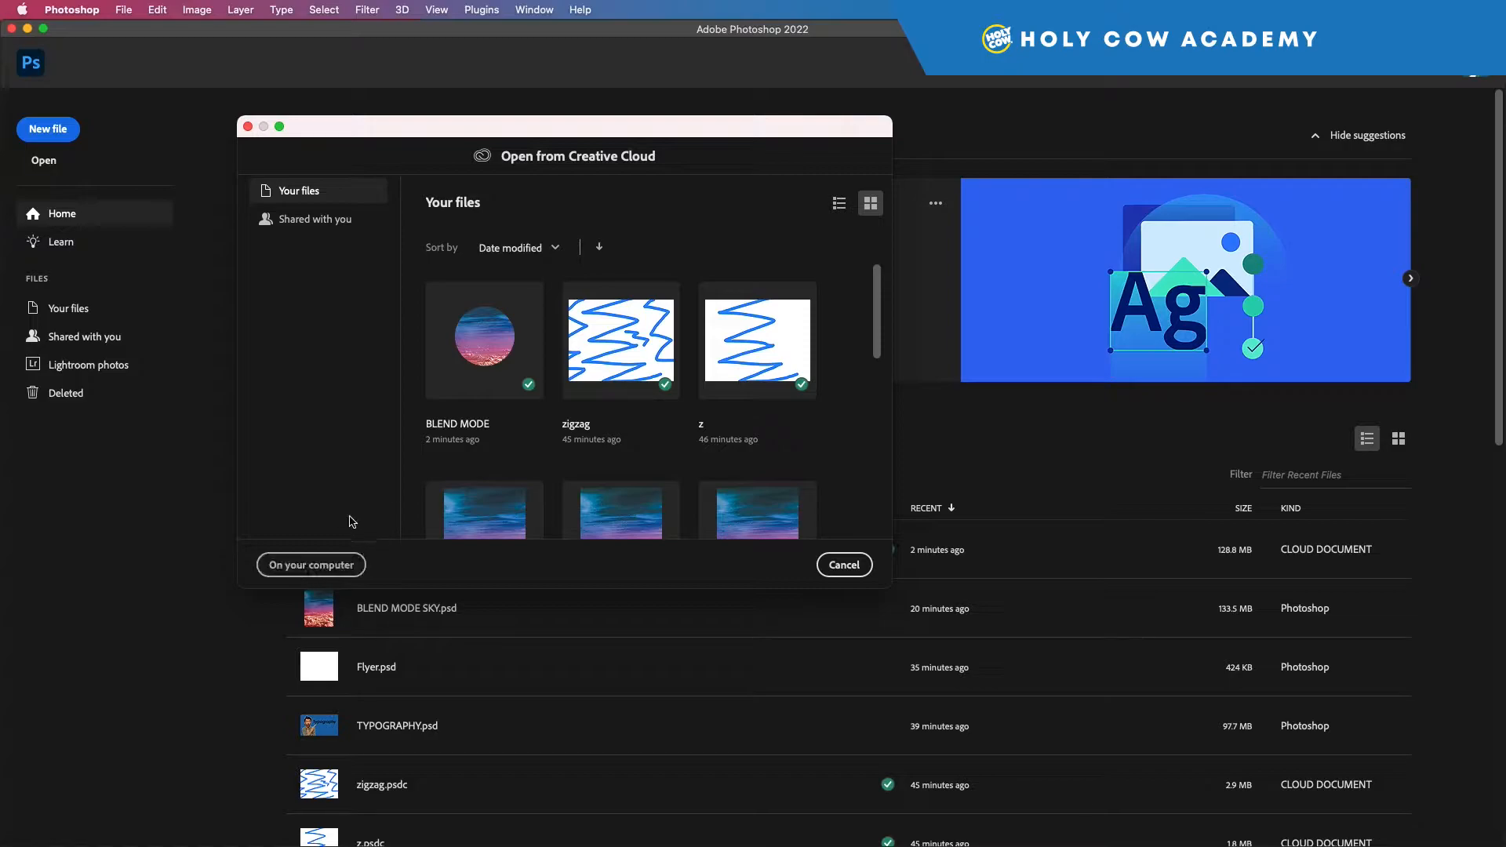
# Step: Open charming-woman-floral-outfit-holds-wine-glass-rests-terrace.jpeg from the computer's Mashack Media folder and switch the ruler units to pixels
pyautogui.click(285, 568)
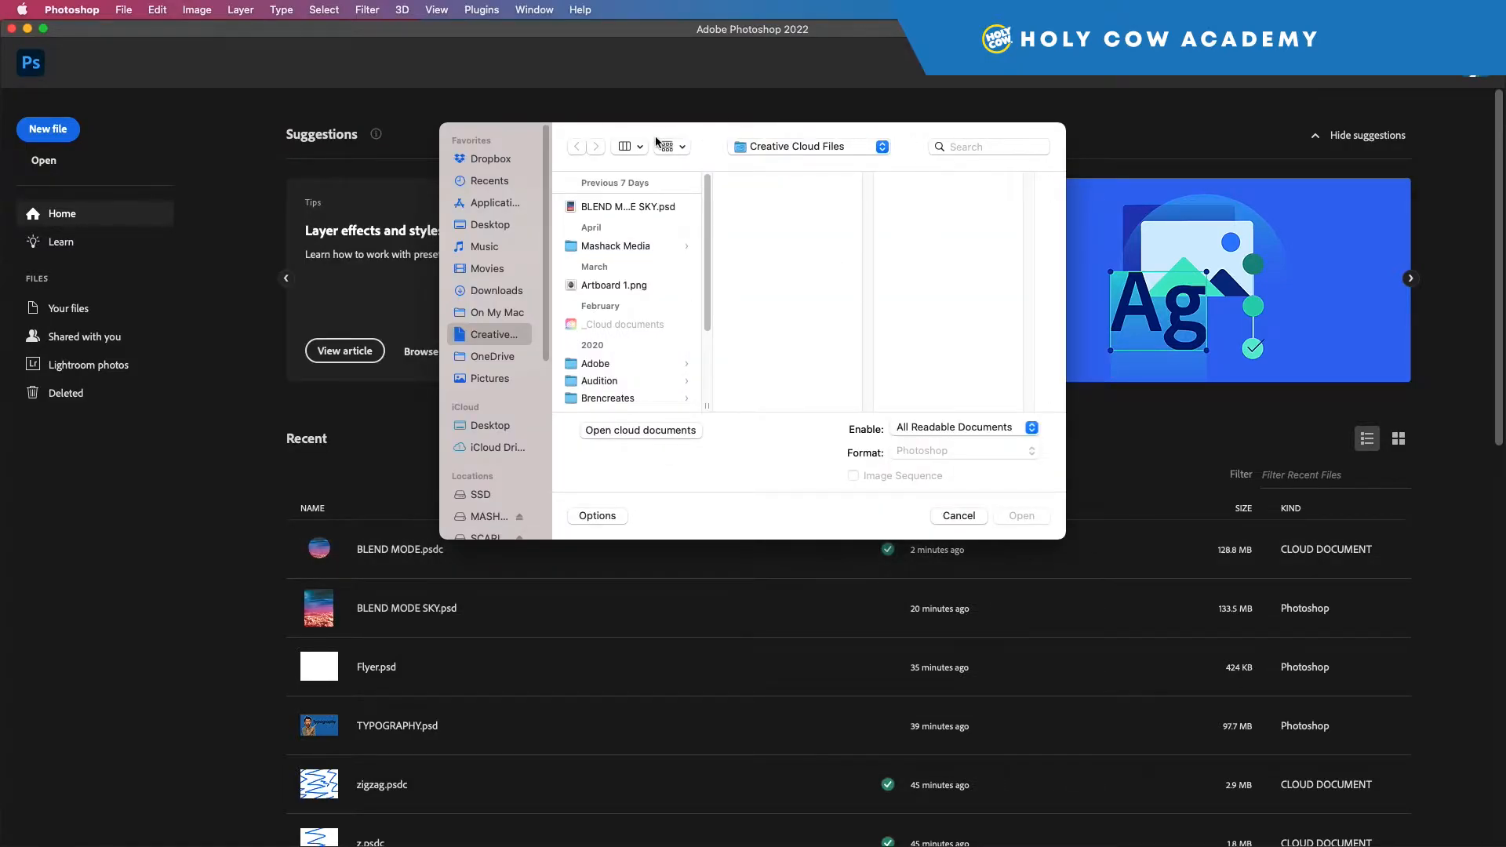
pyautogui.click(623, 248)
pyautogui.scroll(-4, 797, 266)
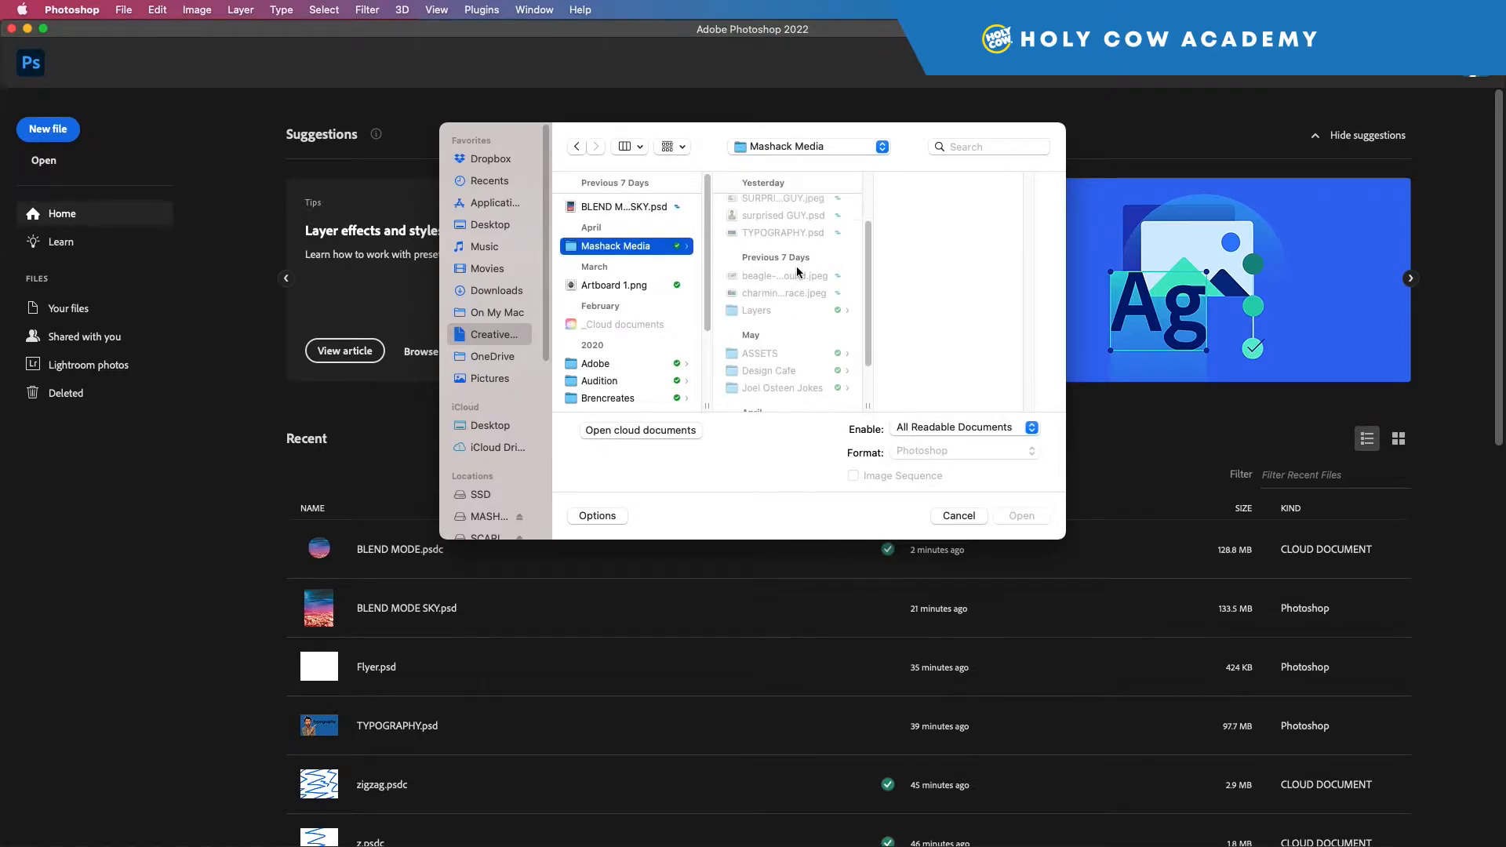
pyautogui.click(788, 294)
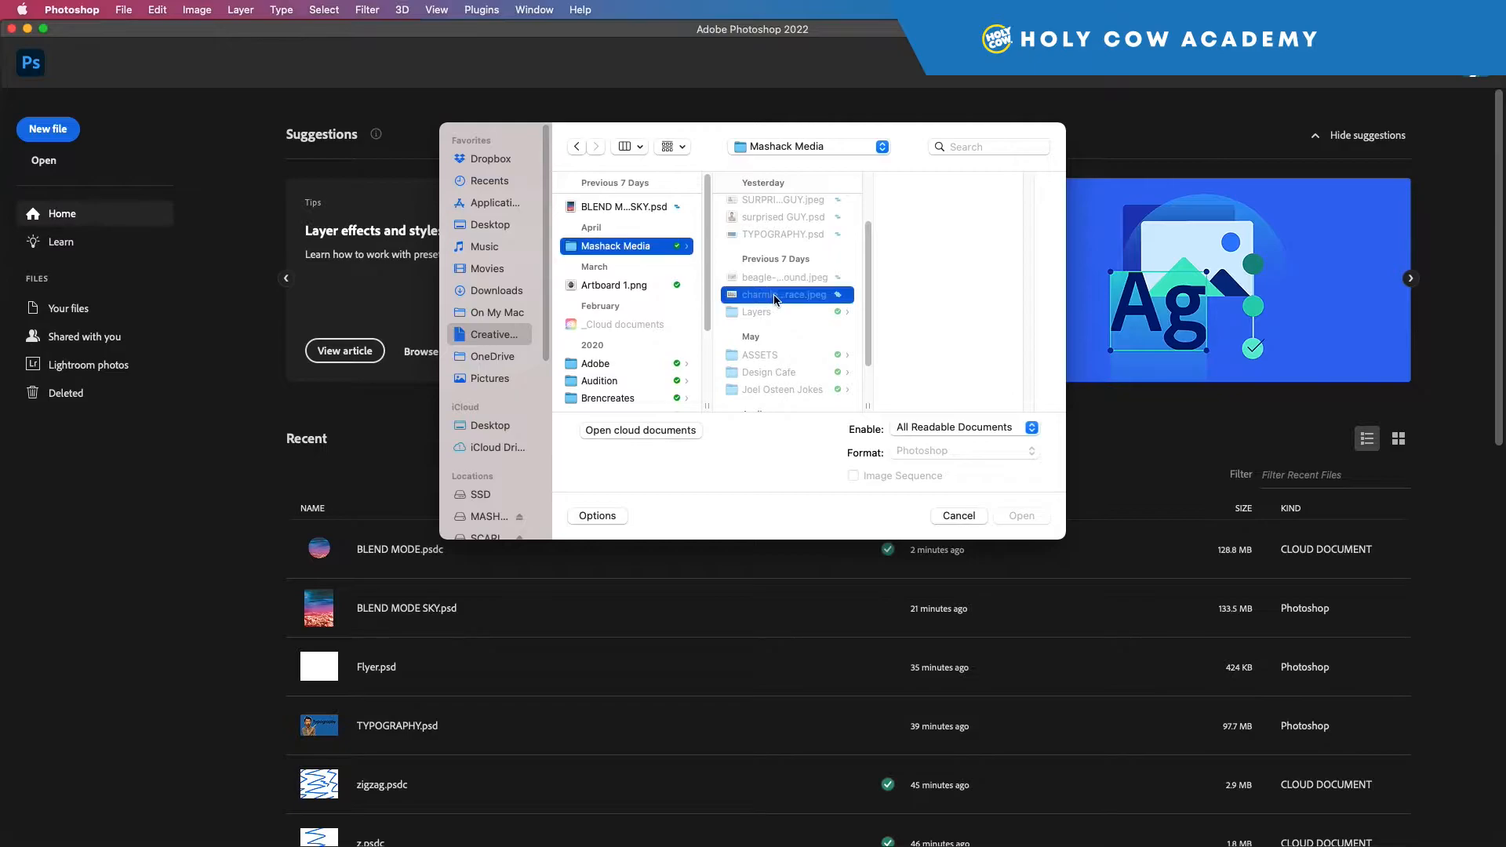
pyautogui.click(1022, 517)
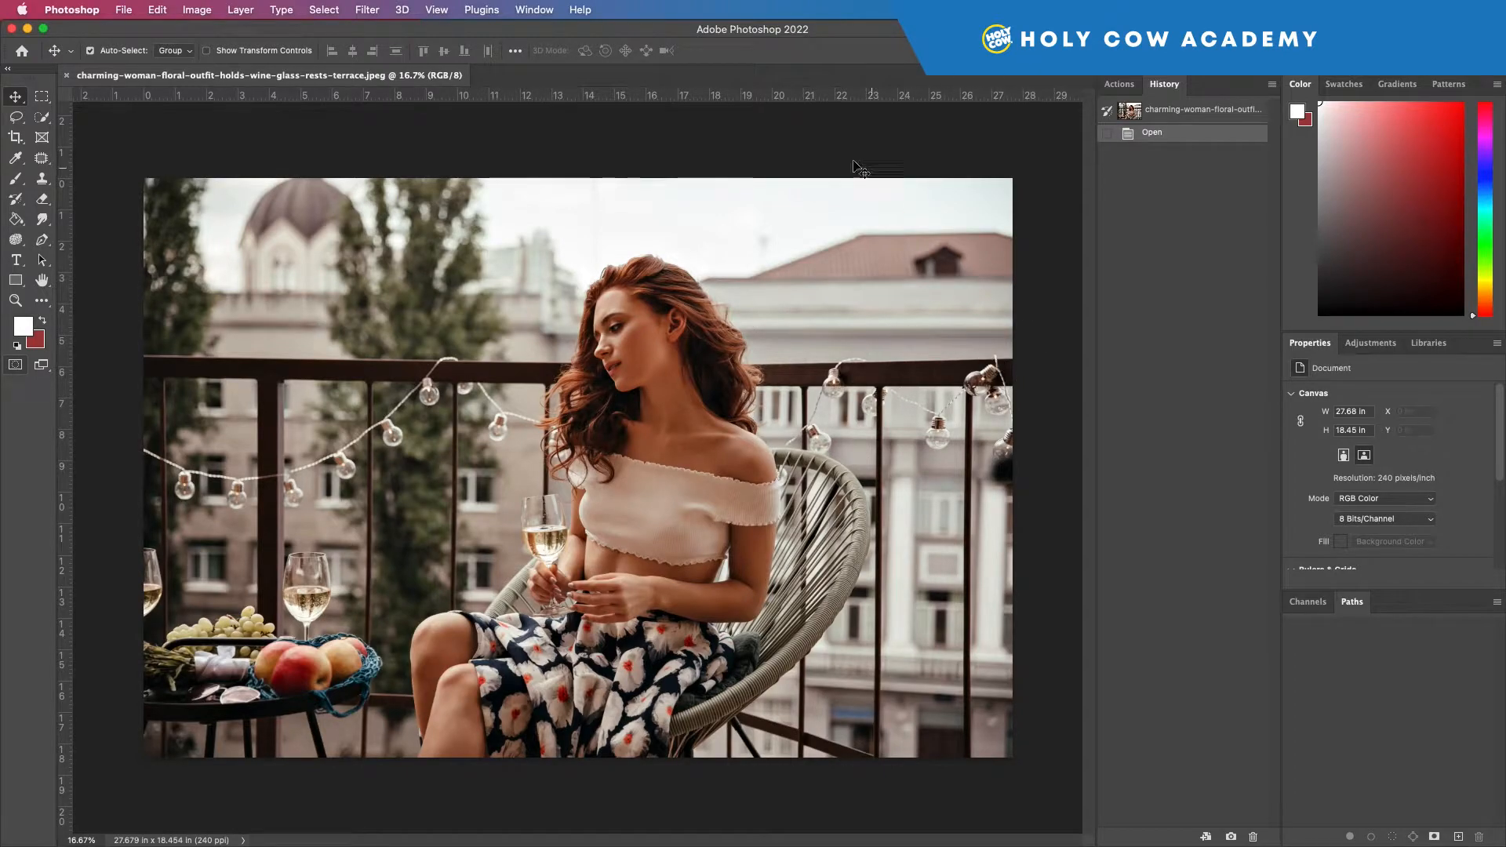
pyautogui.rightClick(639, 92)
pyautogui.click(651, 102)
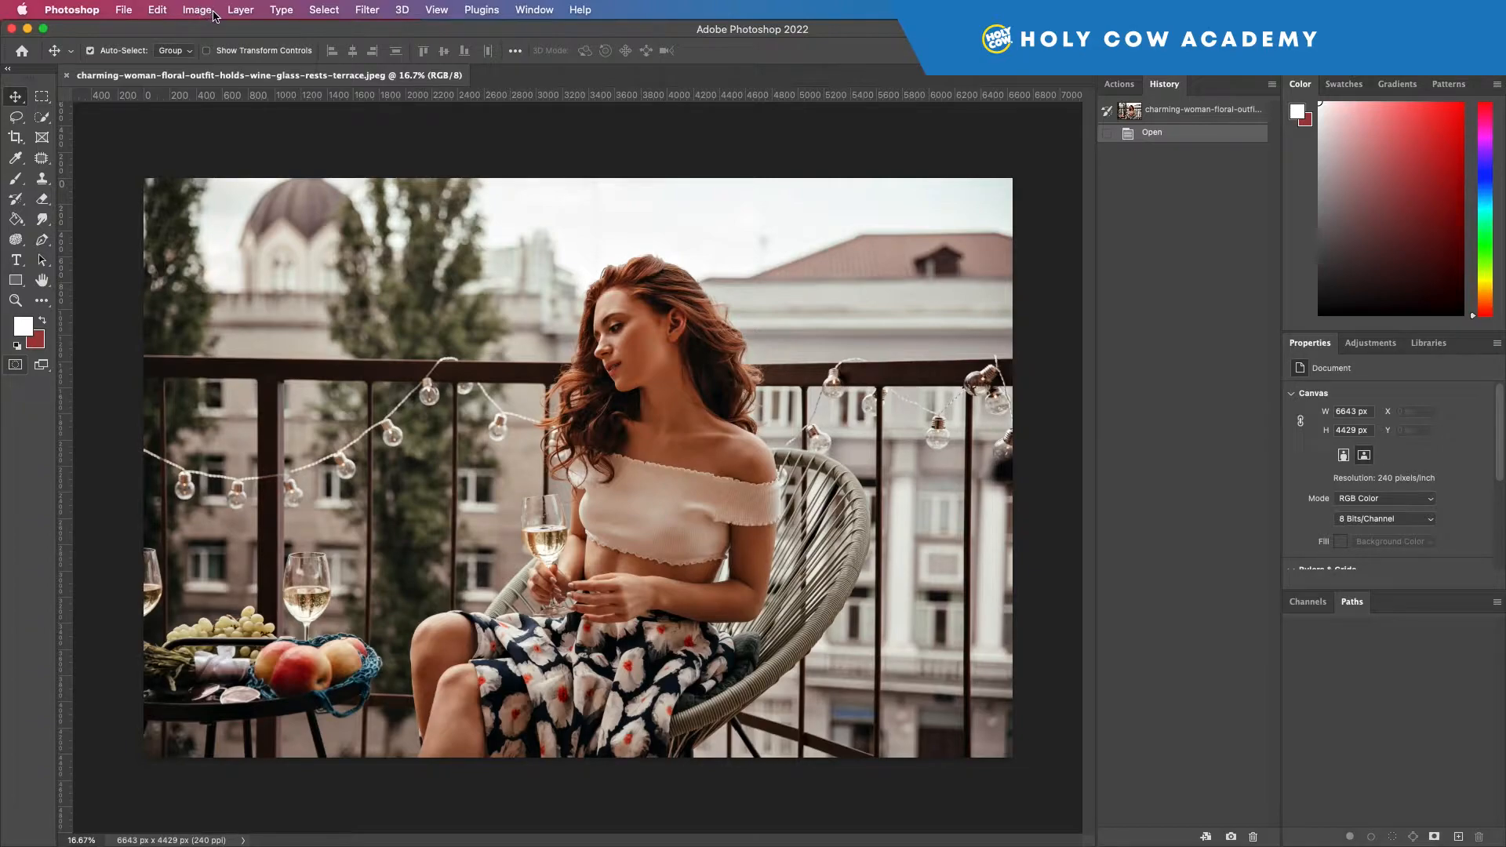
# Step: Bring up the Image Size settings and try a resolution of 72 pixels/inch
pyautogui.click(197, 11)
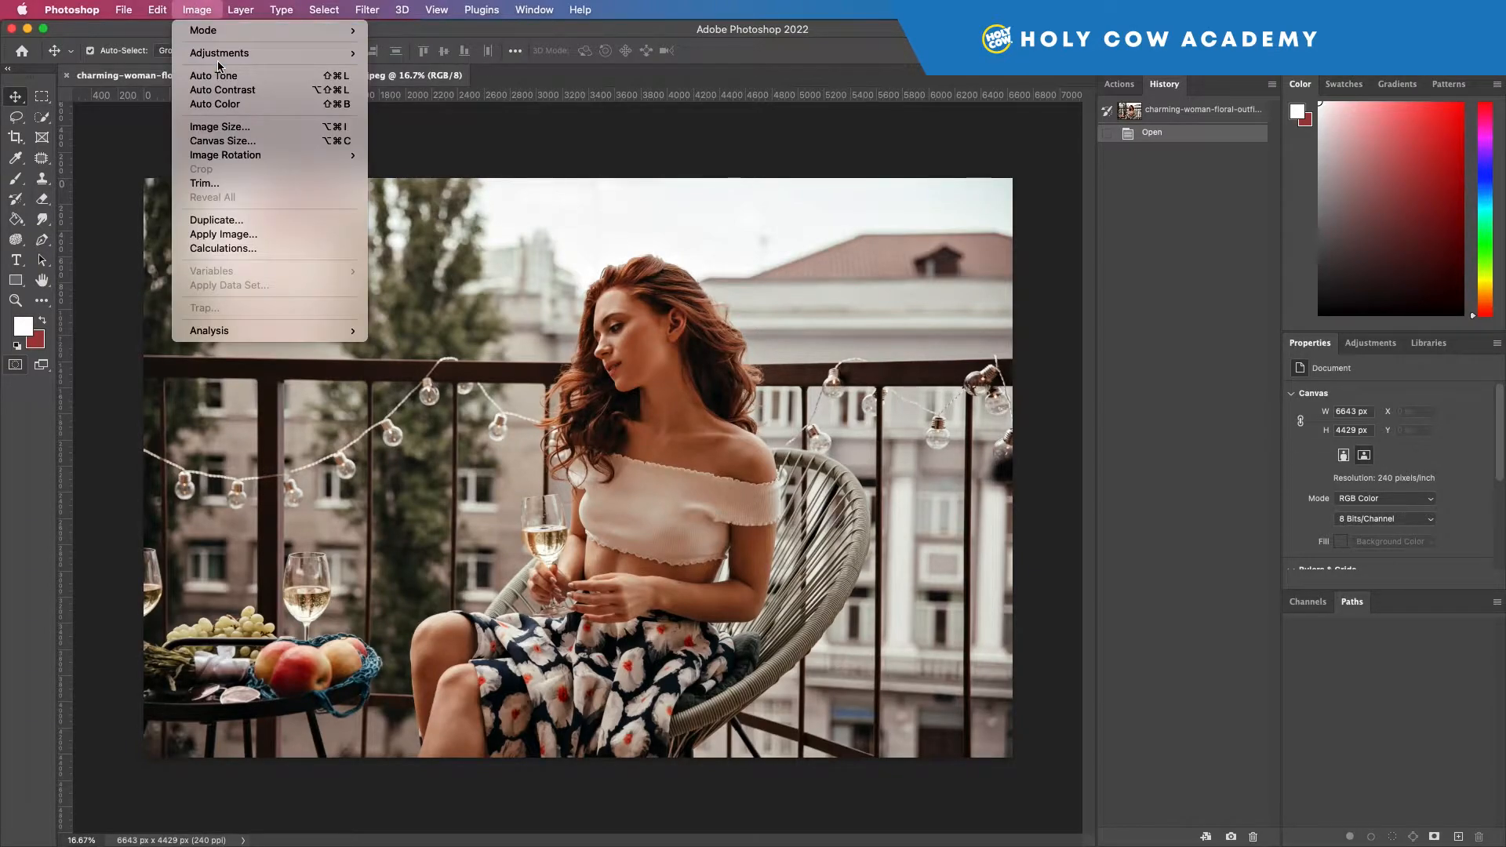
pyautogui.click(244, 127)
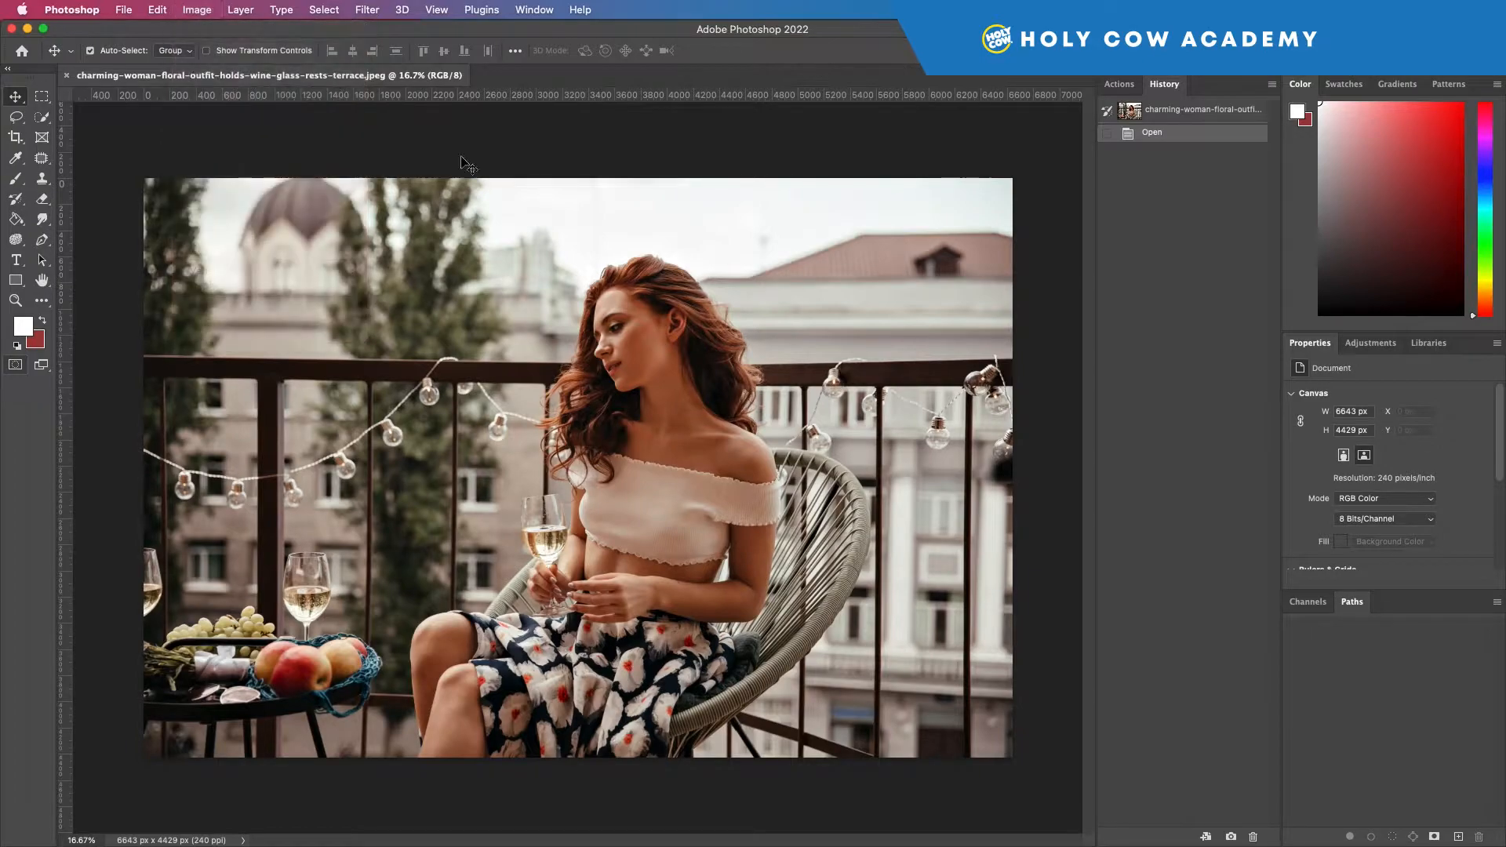
pyautogui.moveTo(715, 233); pyautogui.dragTo(858, 261)
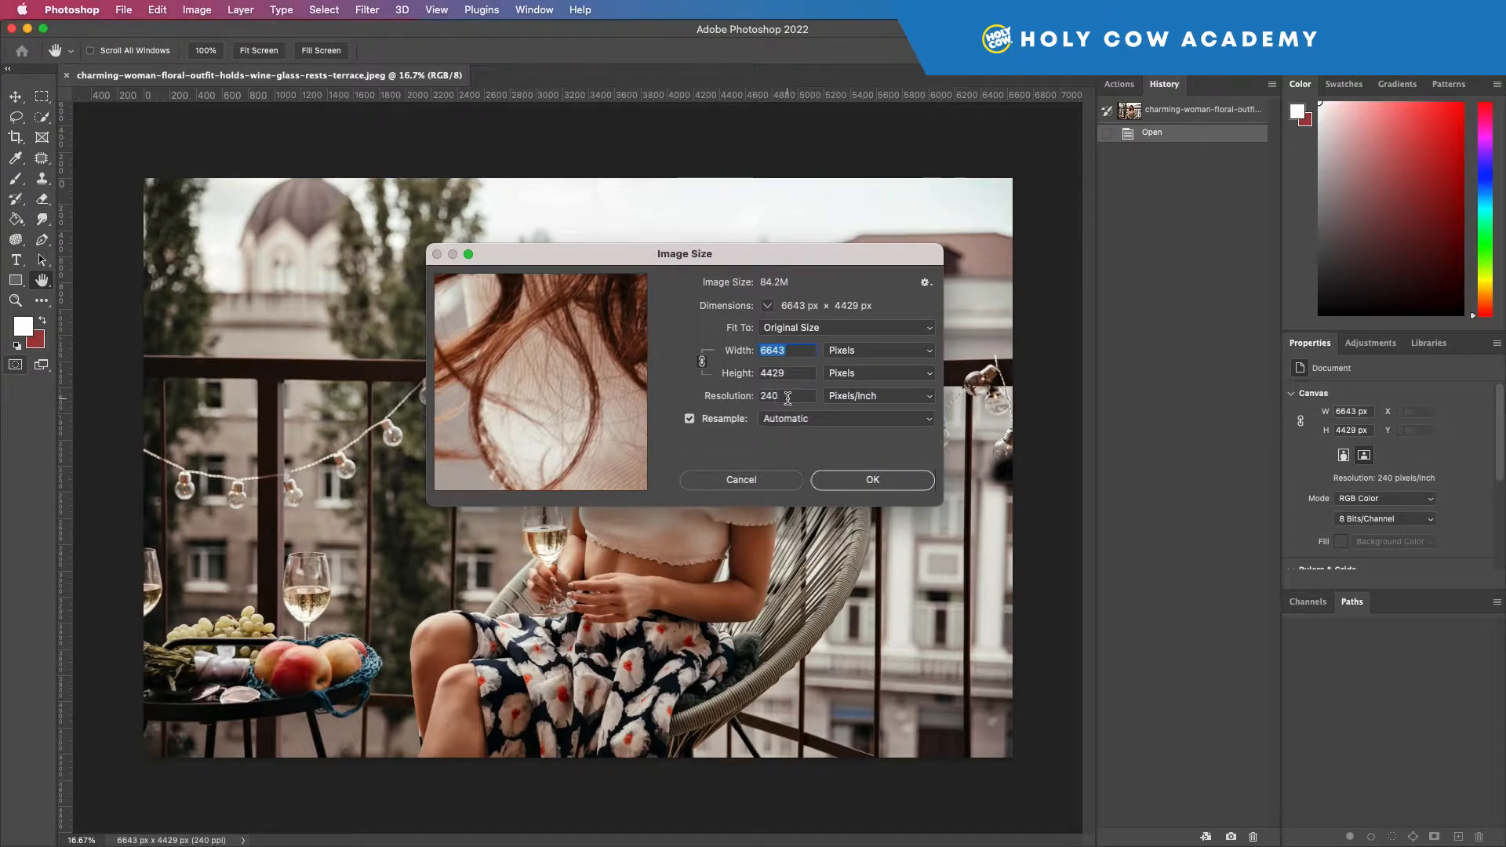
pyautogui.moveTo(788, 396); pyautogui.dragTo(753, 399)
pyautogui.write('72')
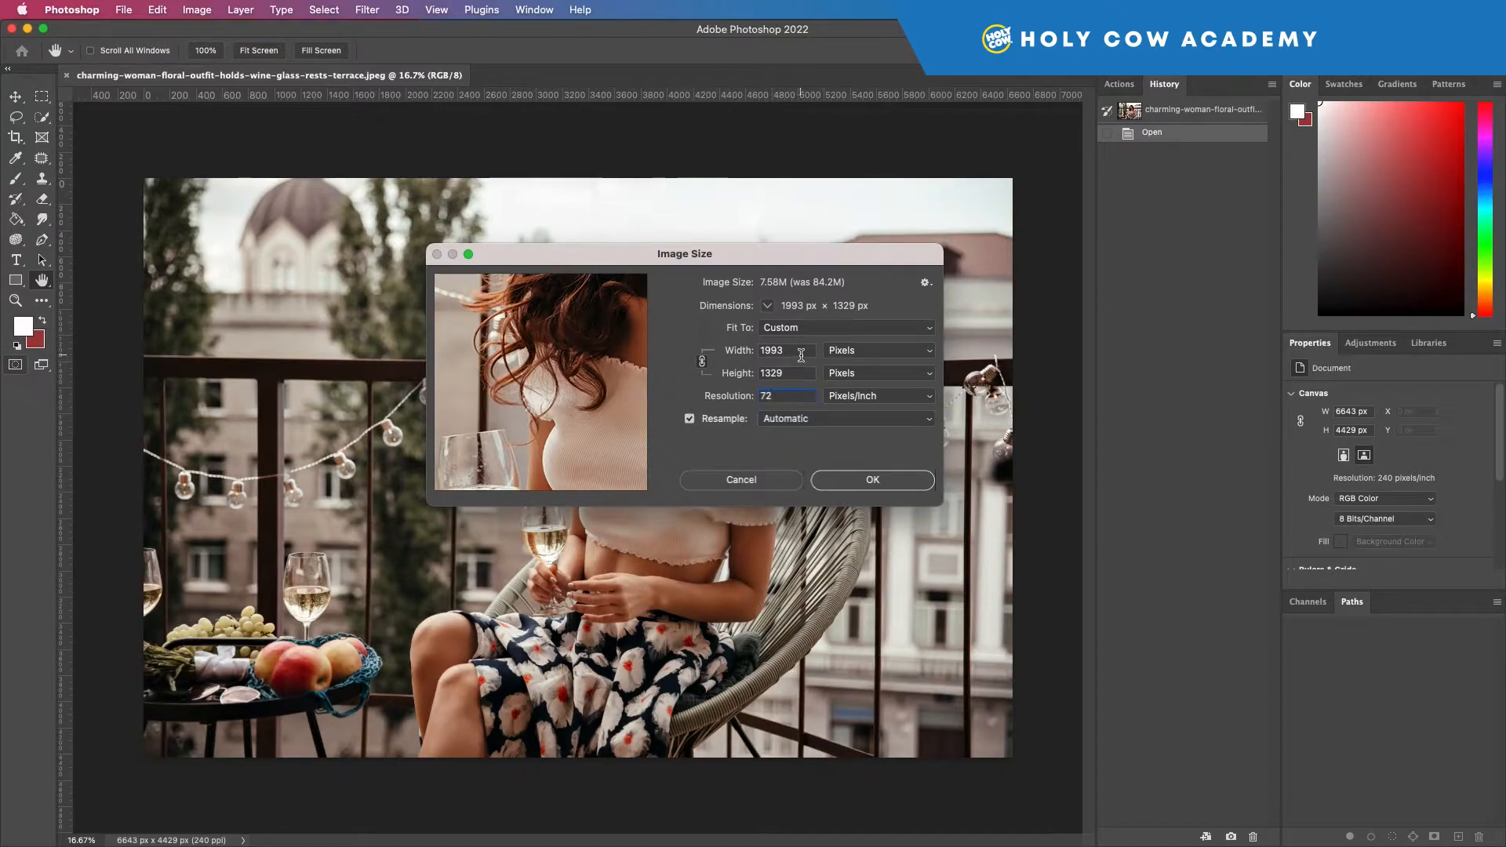
# Step: Try a proportional image width of 1000 pixels, followed by a height of 1000 pixels
pyautogui.click(869, 331)
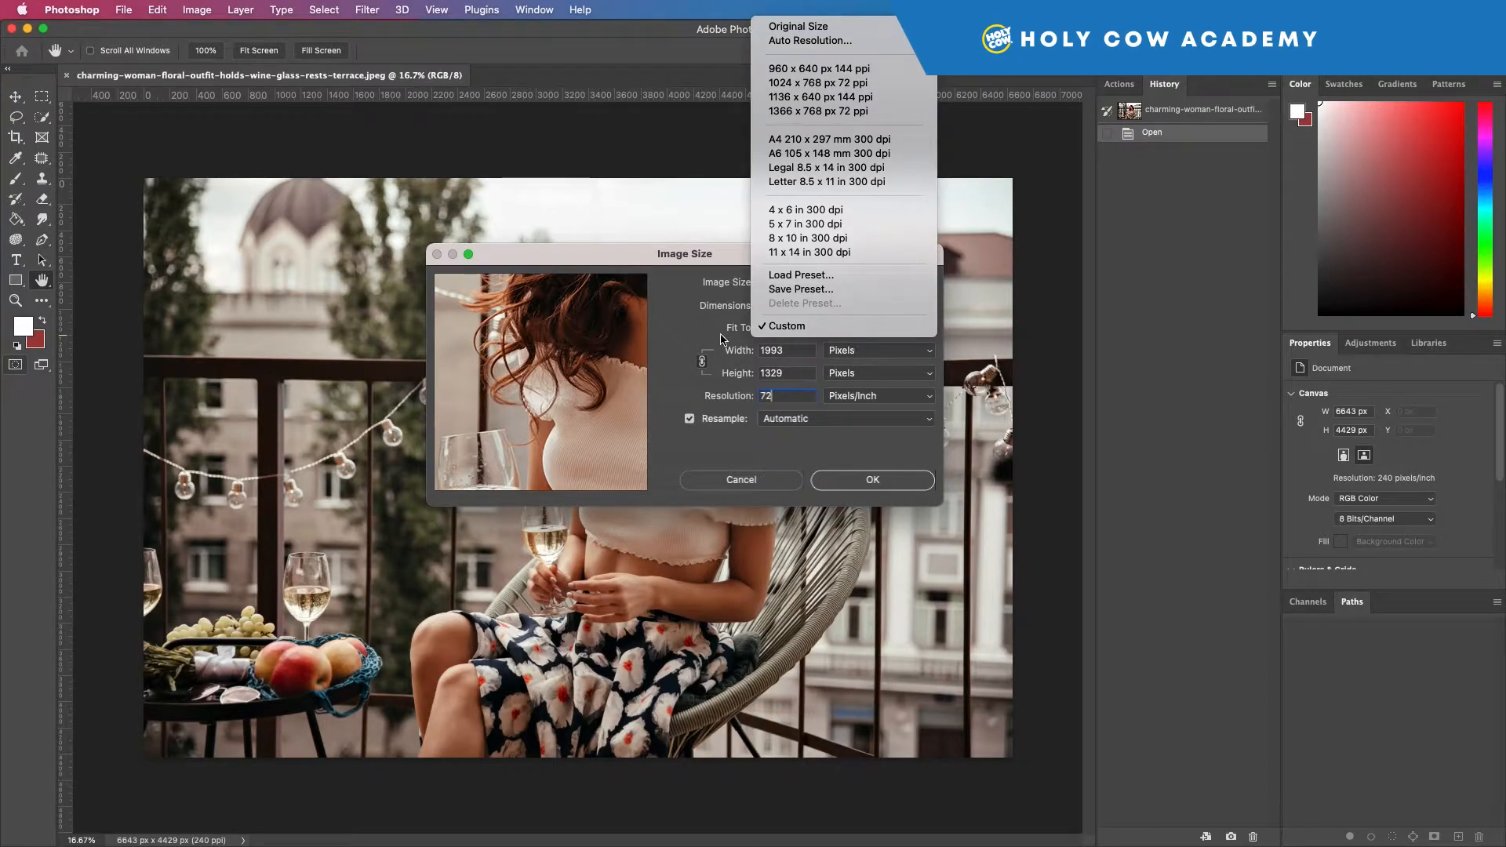
pyautogui.click(722, 339)
pyautogui.doubleClick(814, 352)
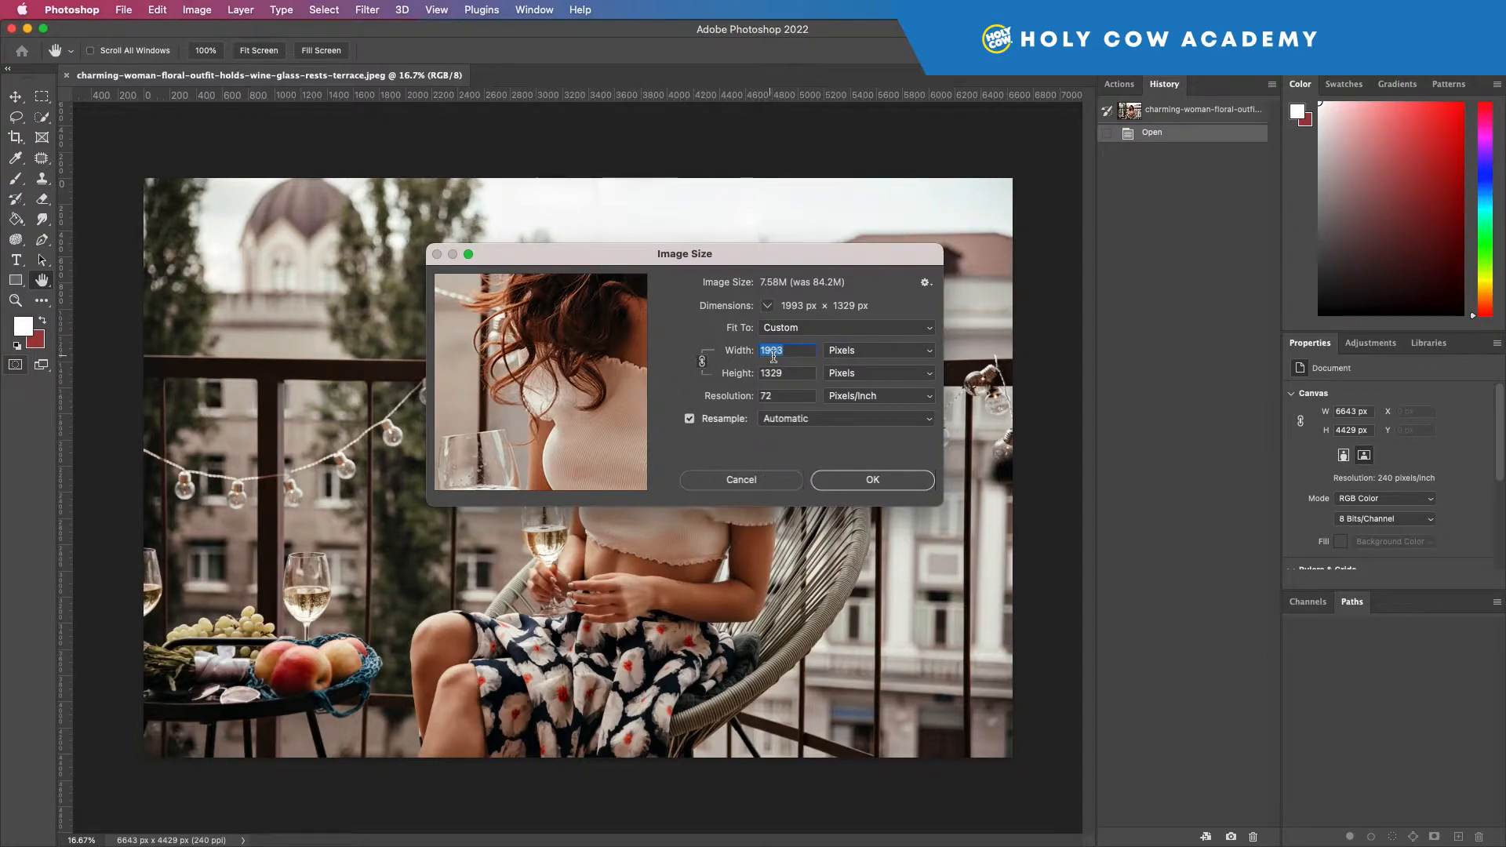
pyautogui.write('1')
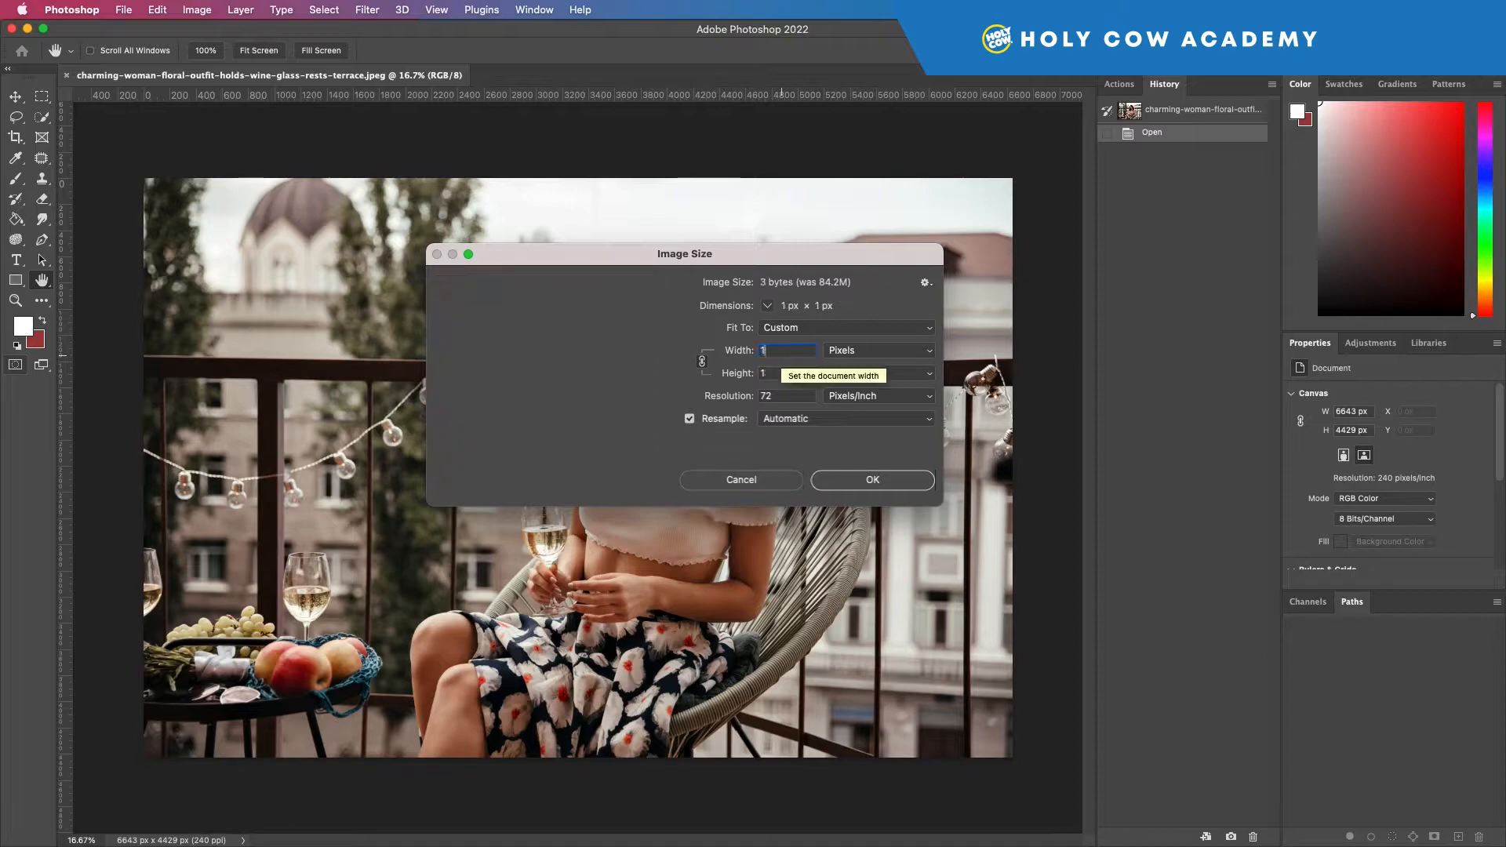
pyautogui.write('000')
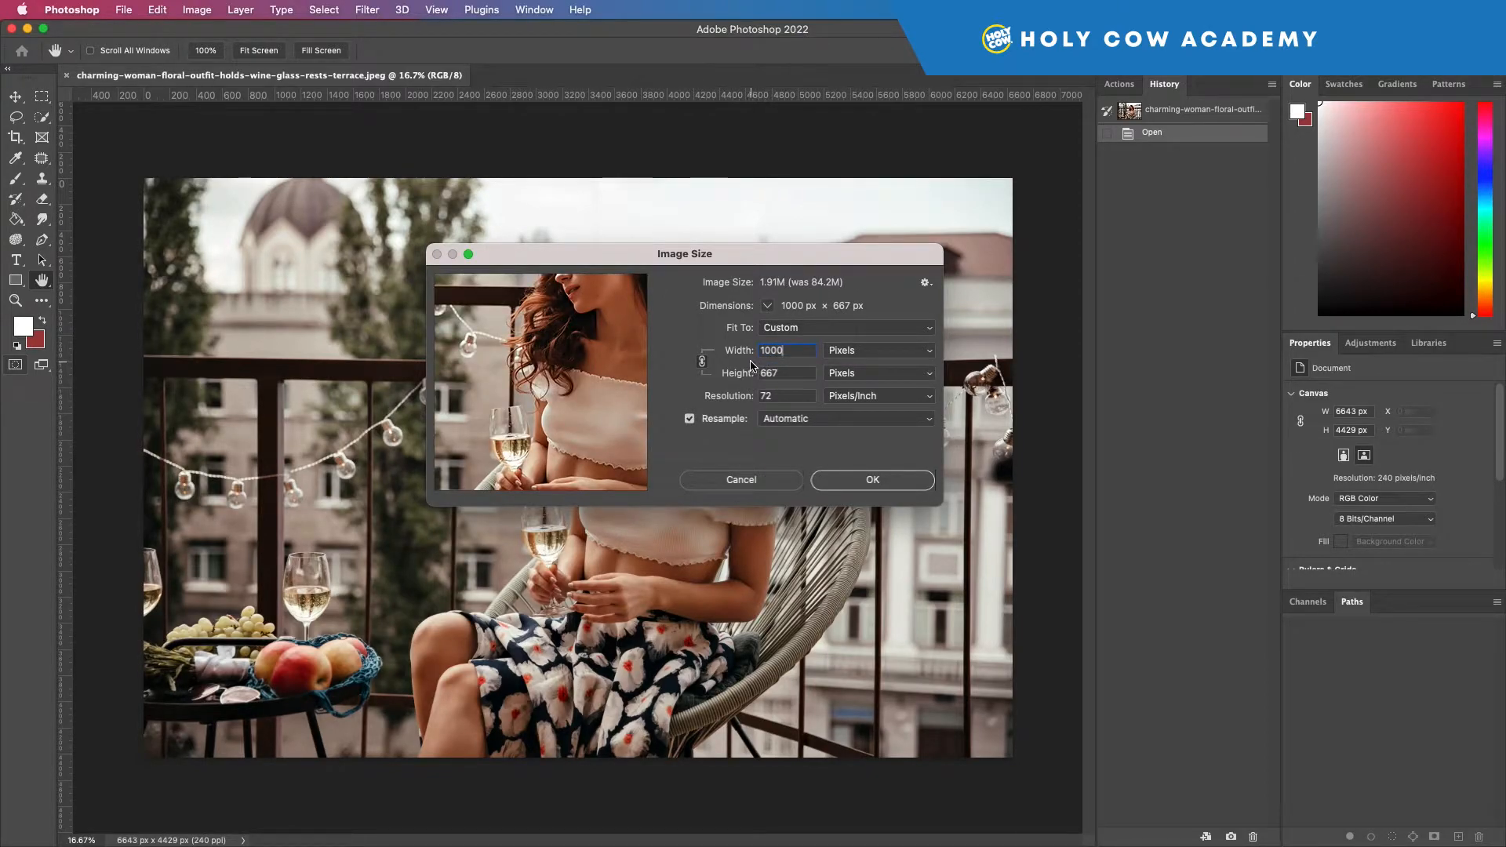
pyautogui.click(789, 375)
pyautogui.write('1000')
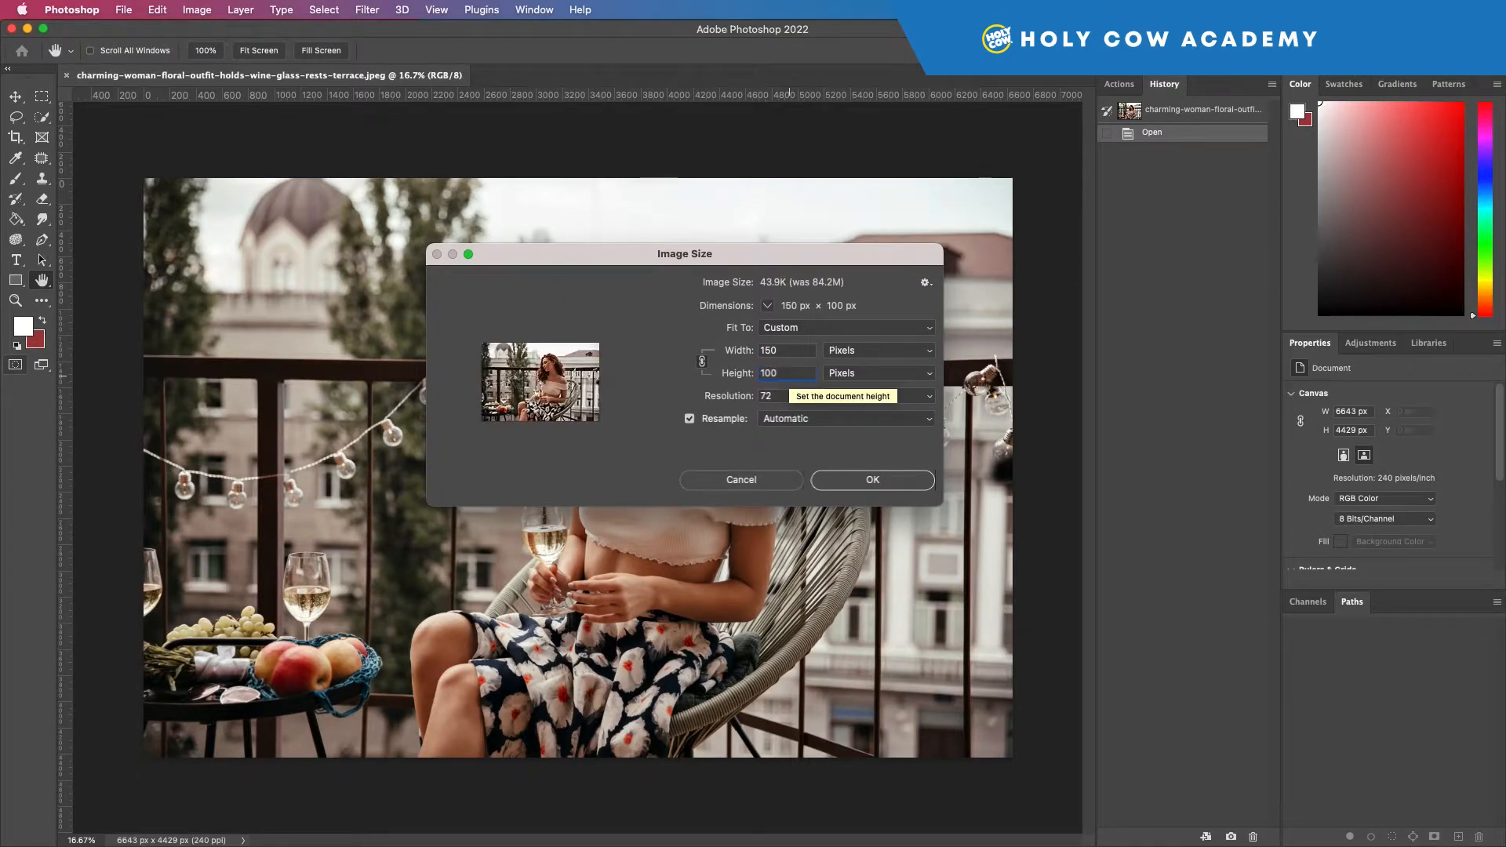
pyautogui.click(723, 384)
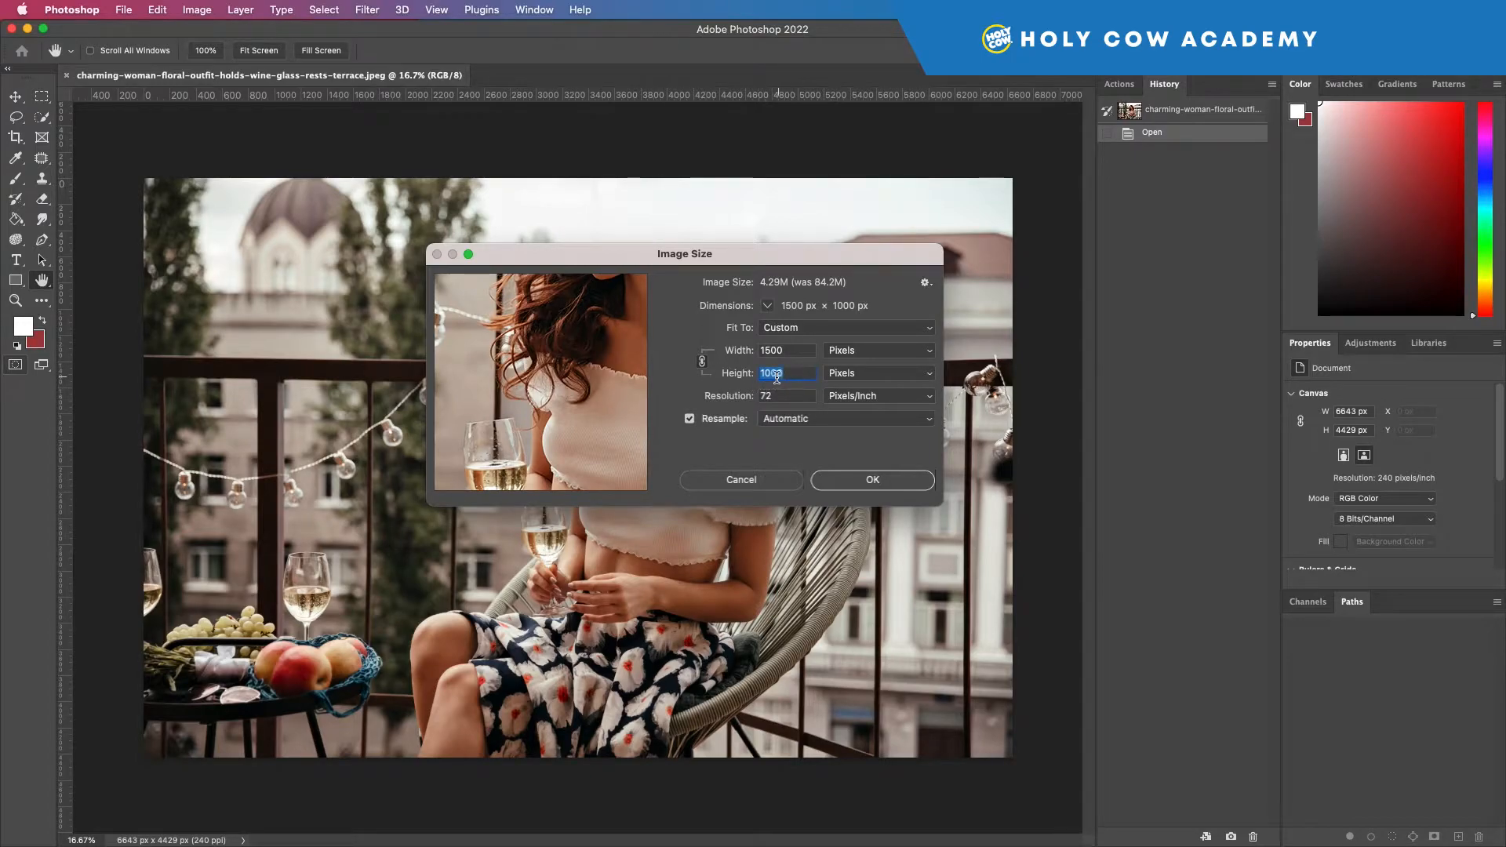
# Step: Try a resolution of 300 pixels/inch with the image height set to 1000 pixels
pyautogui.click(784, 394)
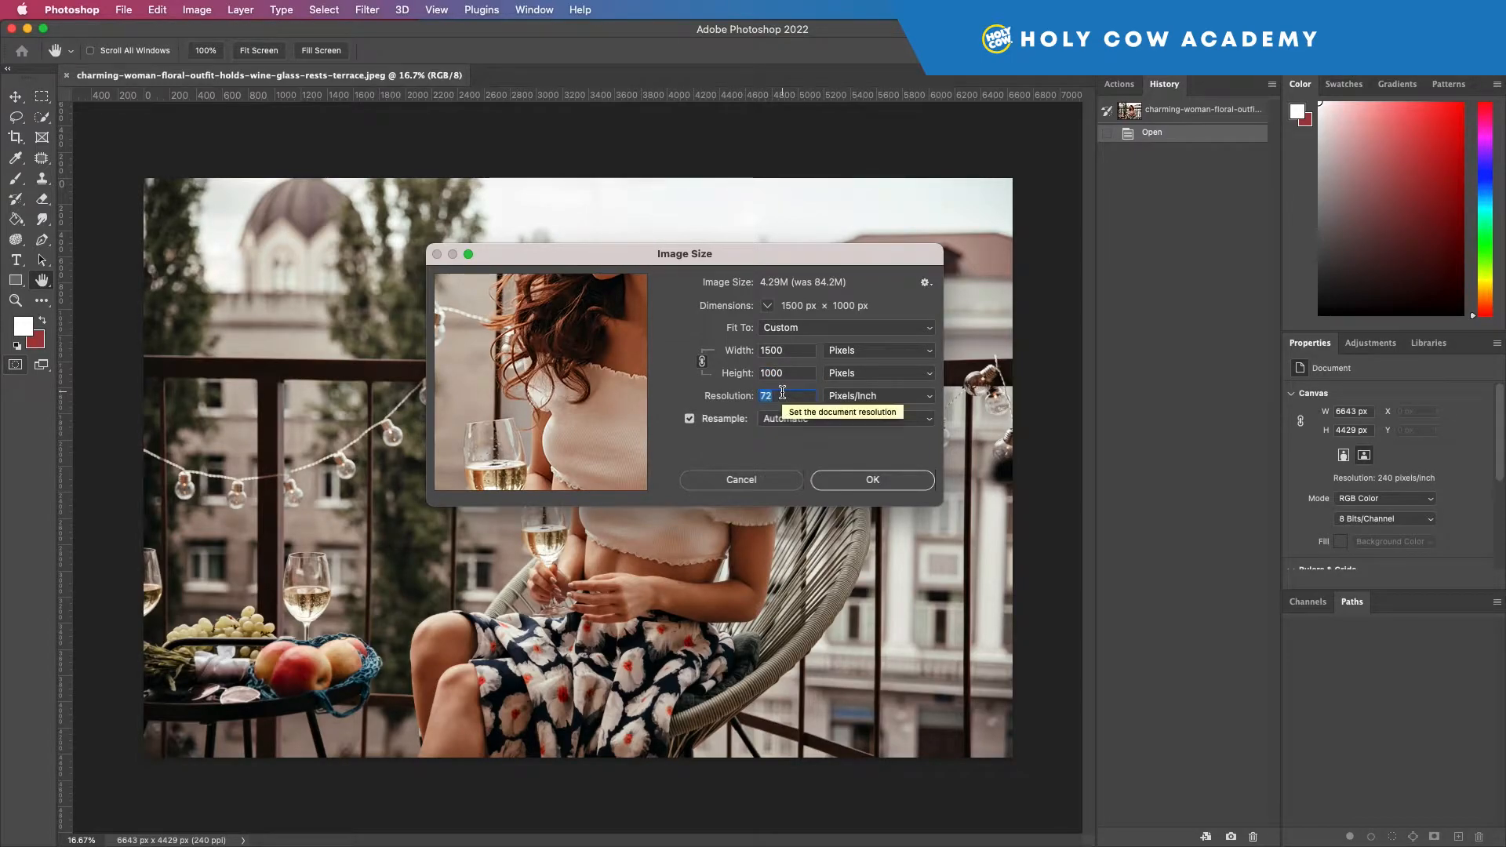
pyautogui.write('300')
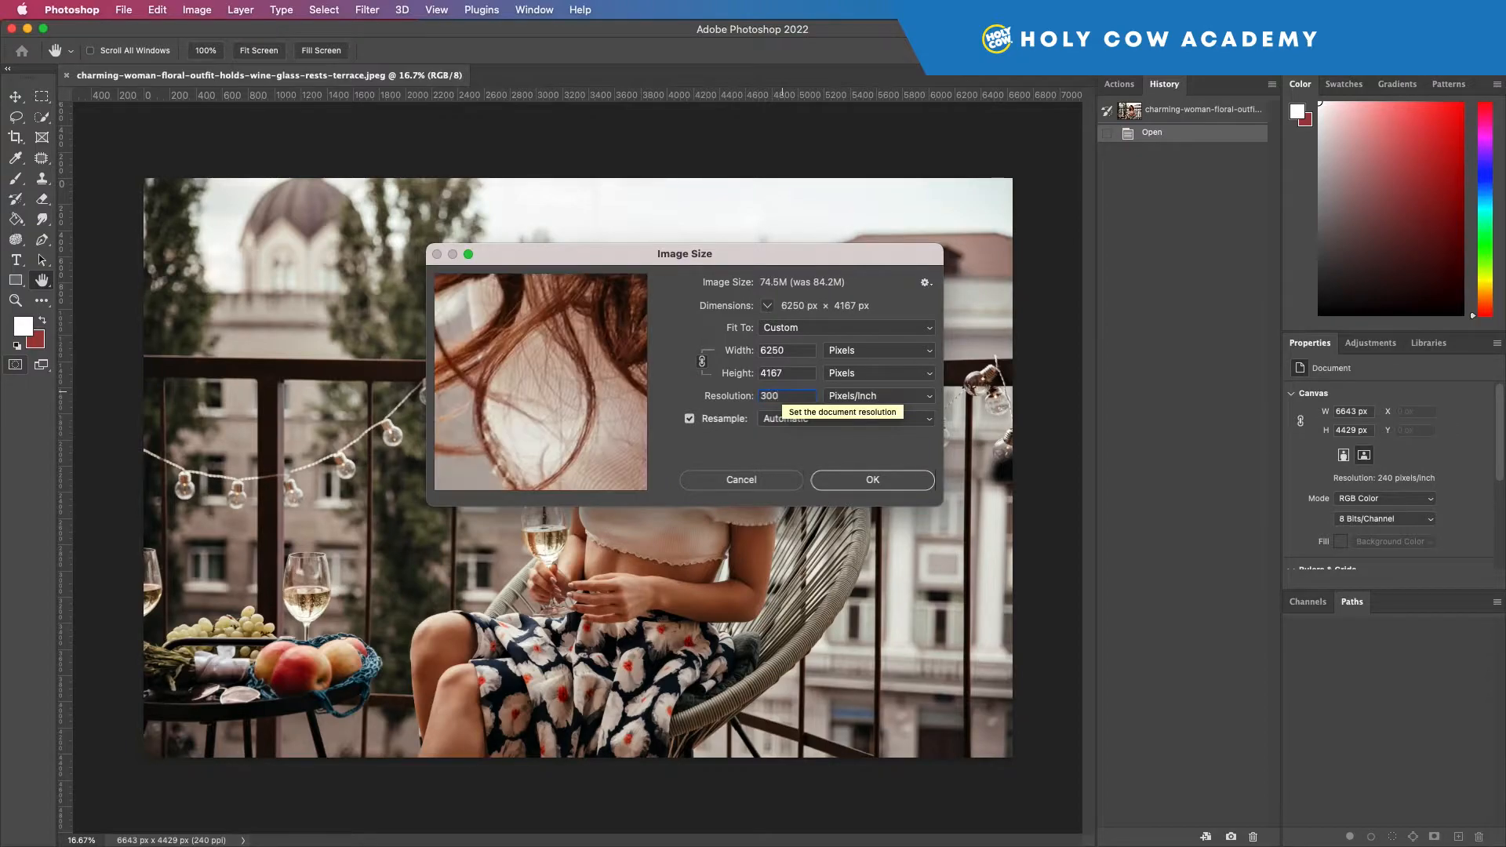
pyautogui.click(789, 371)
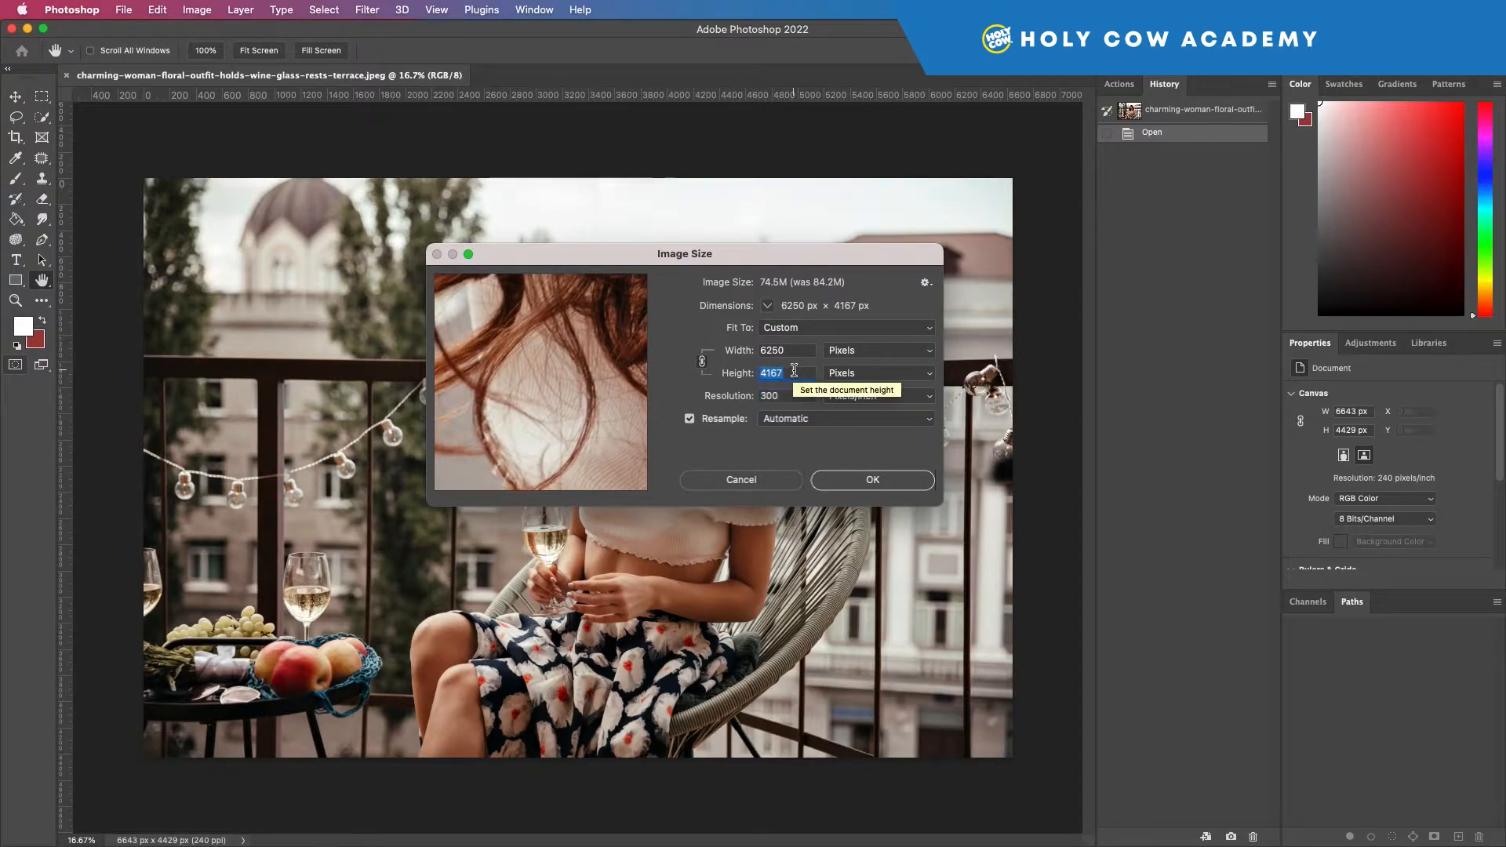
pyautogui.write('1000')
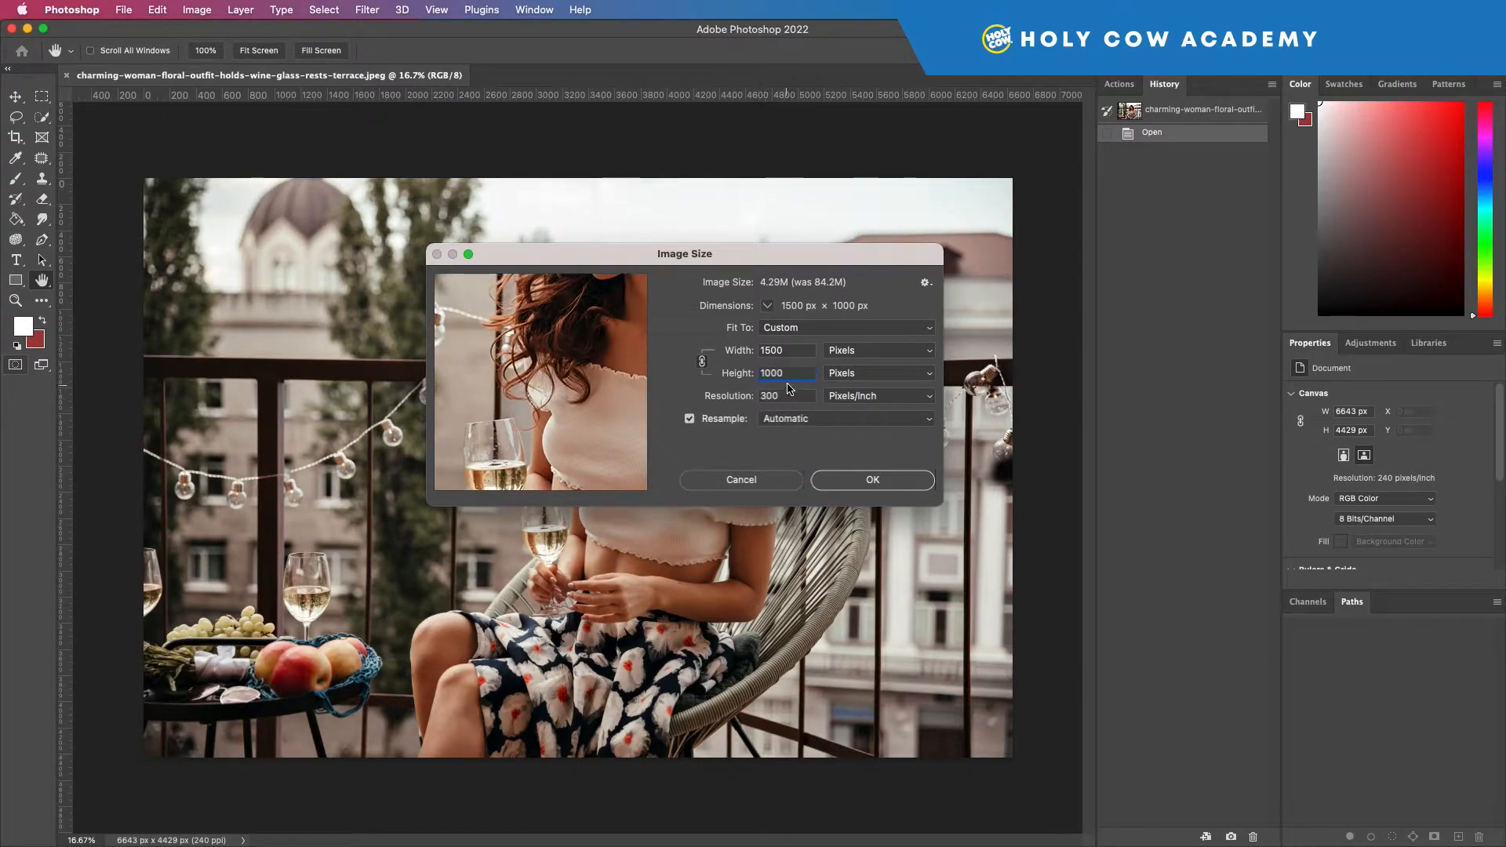
# Step: Set the resolution back to 240 pixels/inch and re-enter the image height as 1000 pixels
pyautogui.doubleClick(791, 374)
pyautogui.doubleClick(784, 393)
pyautogui.write('240')
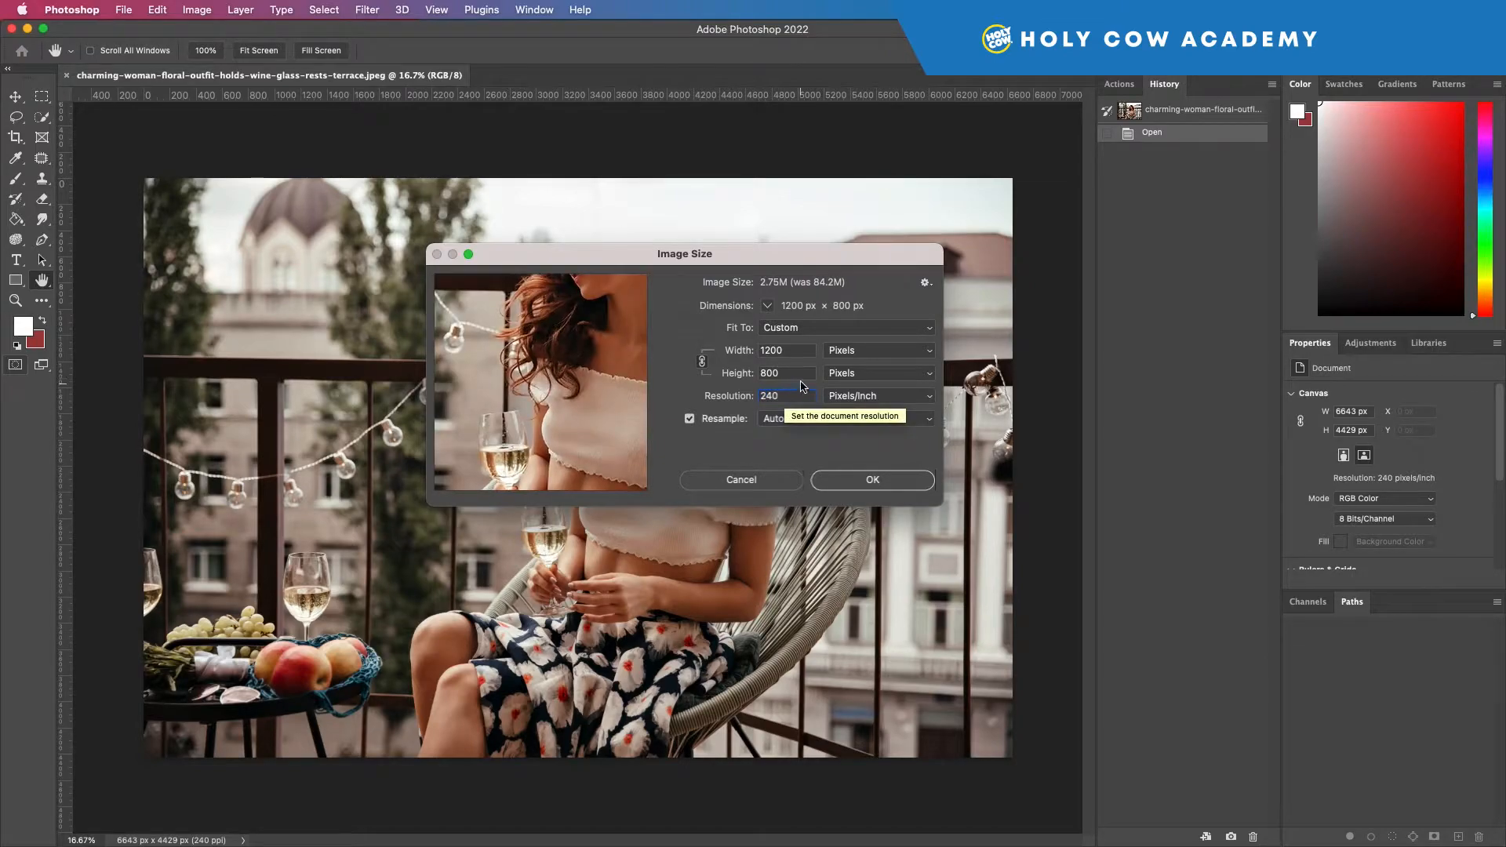
pyautogui.doubleClick(794, 373)
pyautogui.write('100')
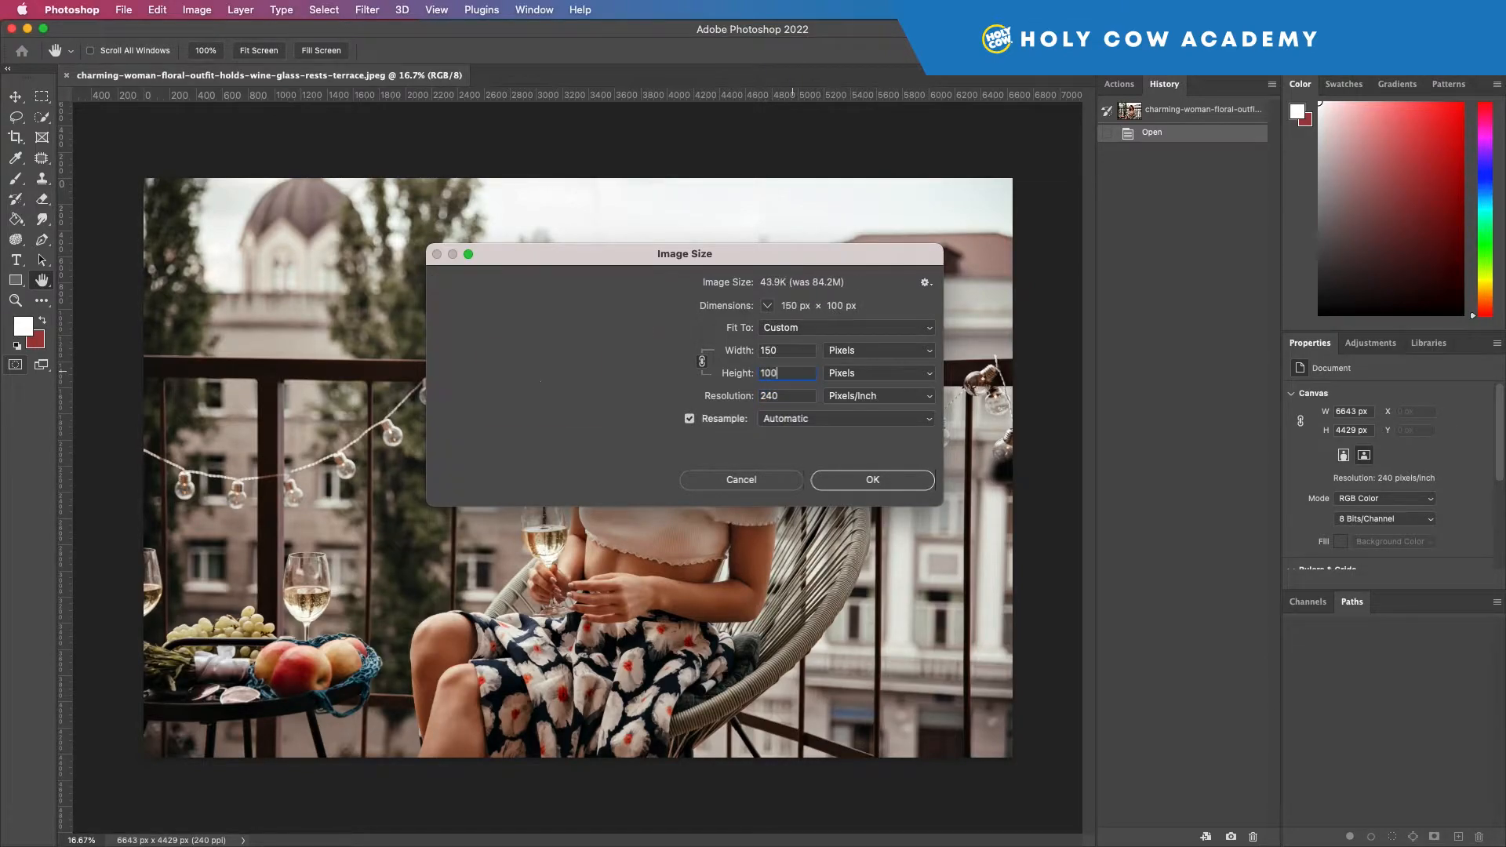
pyautogui.write('0')
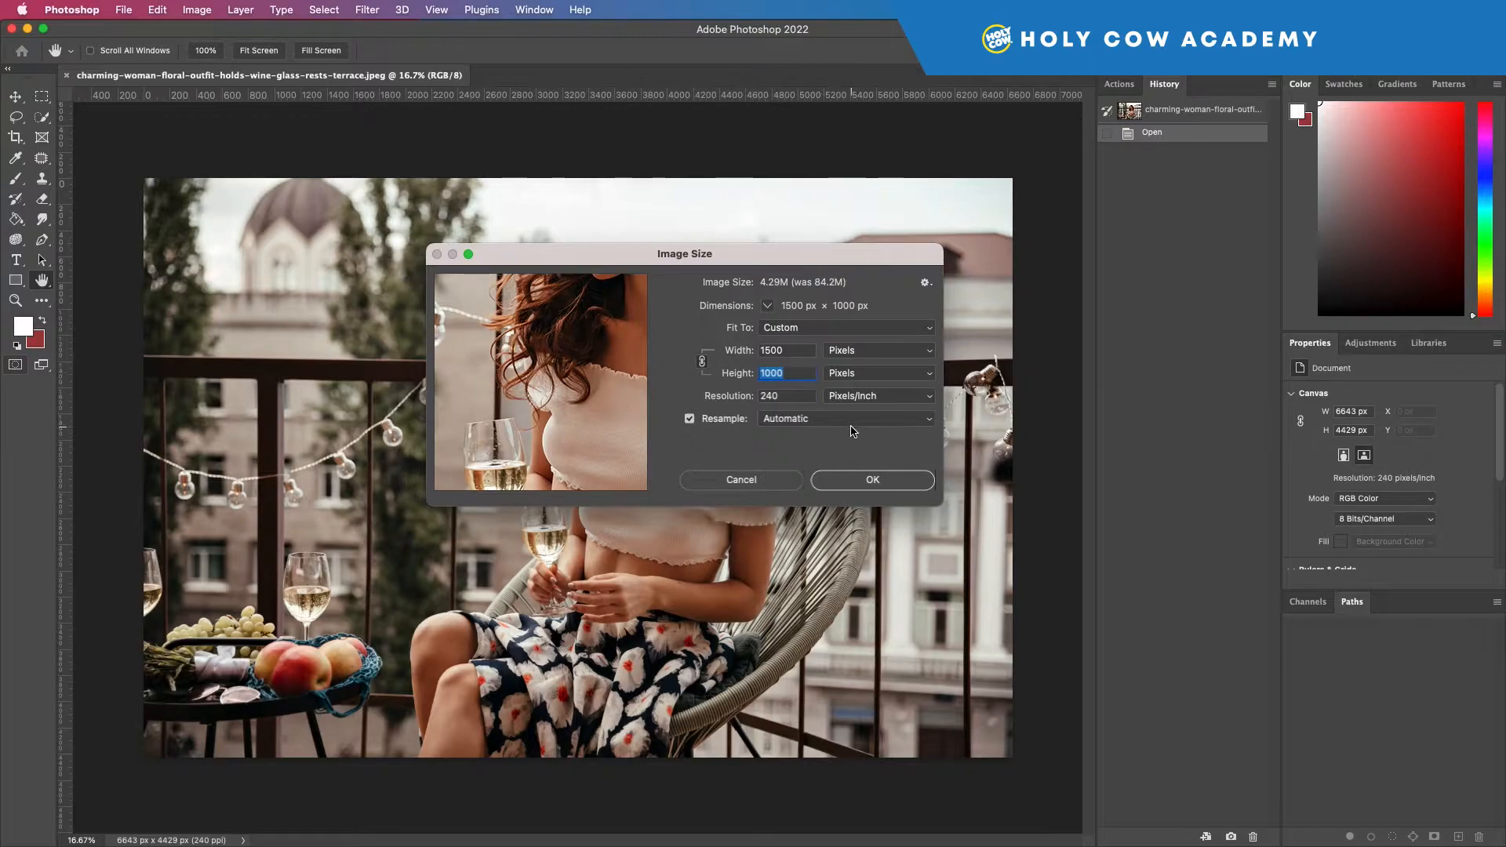
# Step: View the resampling methods, switch Resample off and back on, and discard the image size changes
pyautogui.click(804, 421)
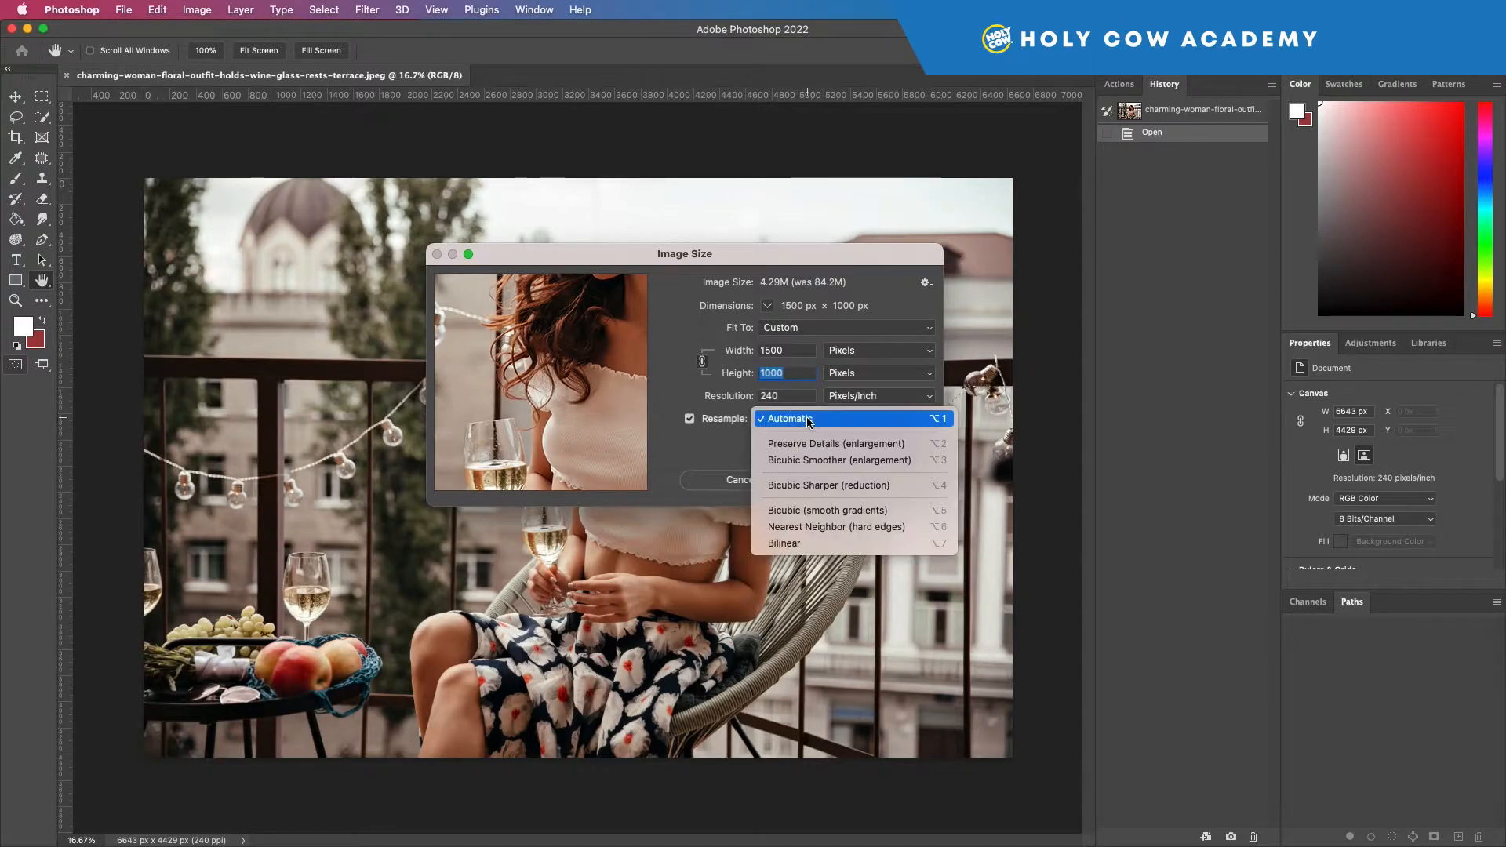
pyautogui.click(745, 444)
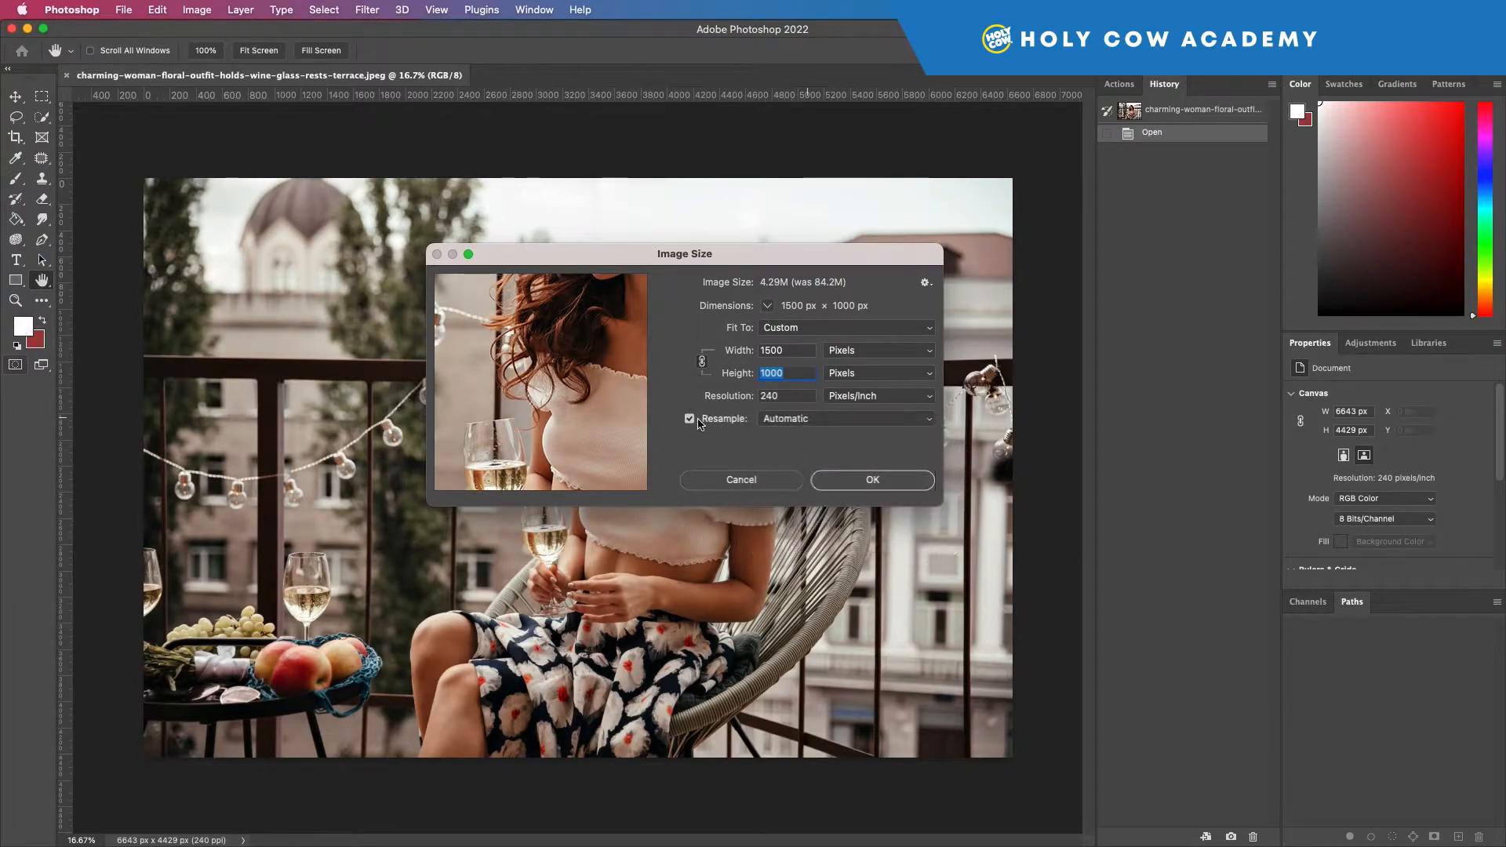
pyautogui.click(689, 419)
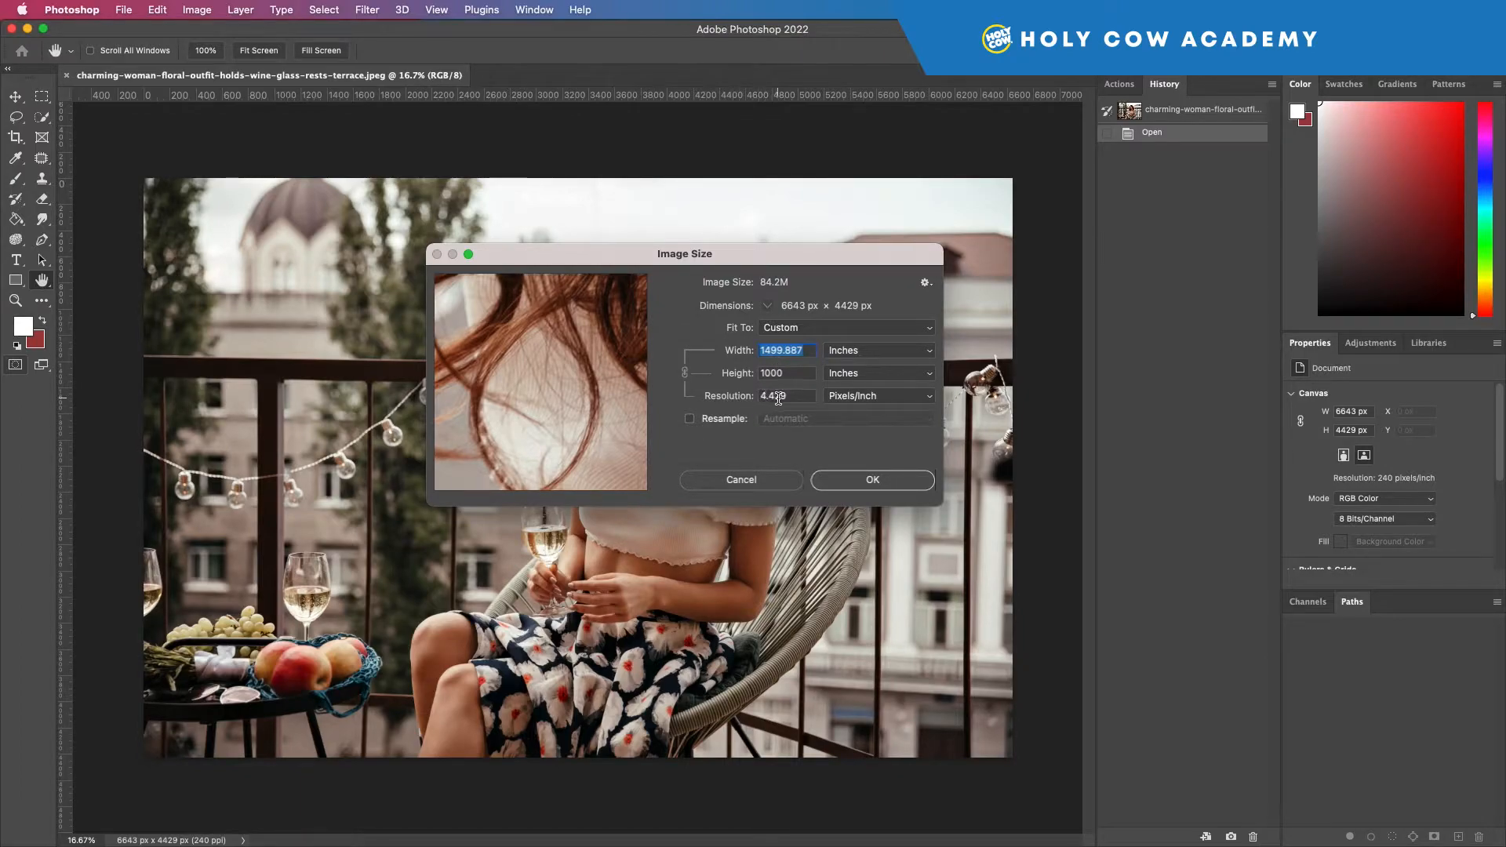
pyautogui.click(689, 418)
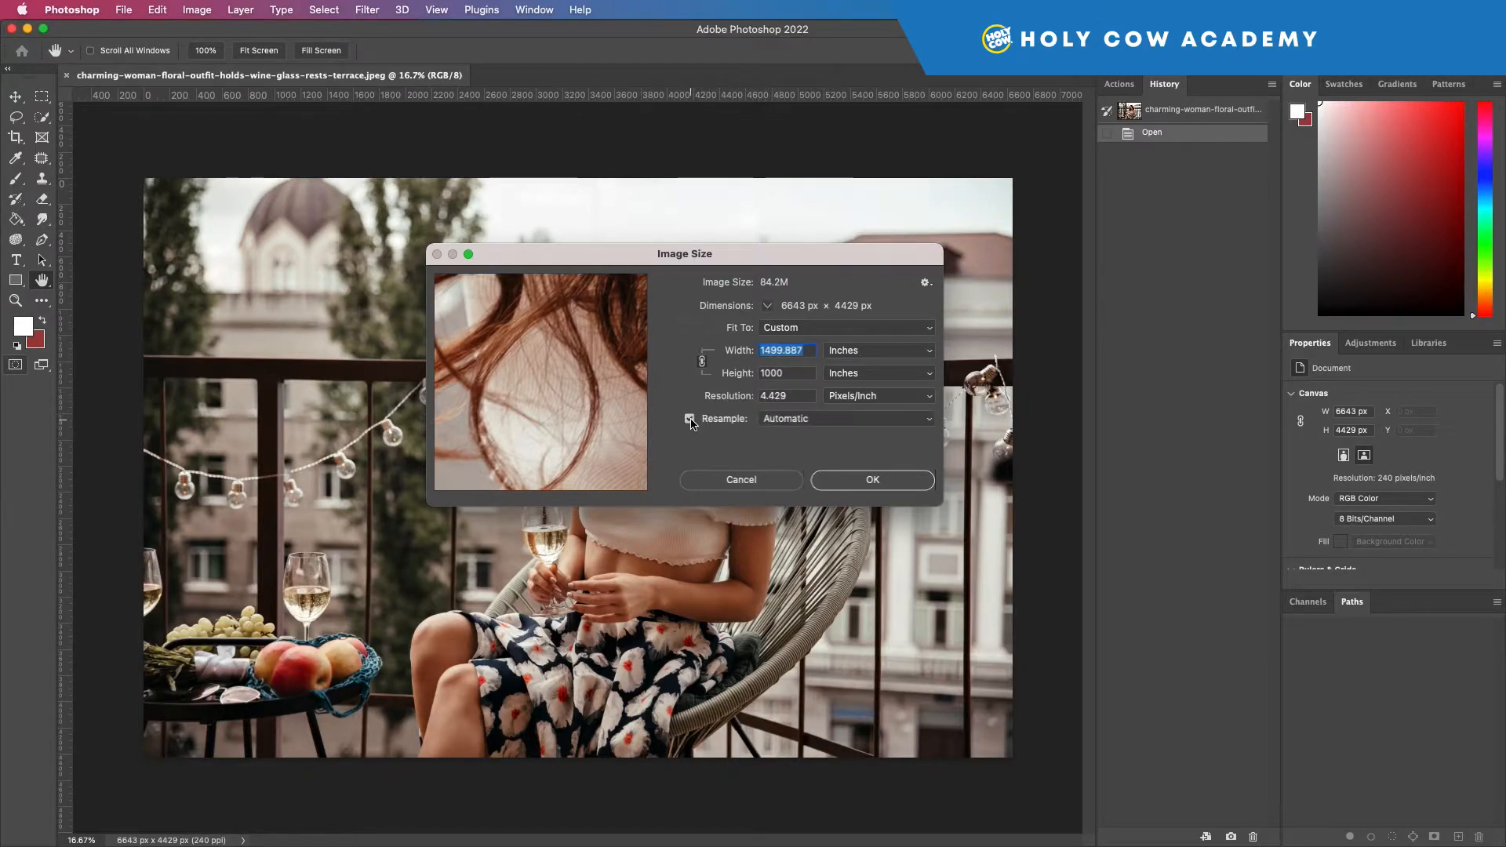
pyautogui.click(758, 480)
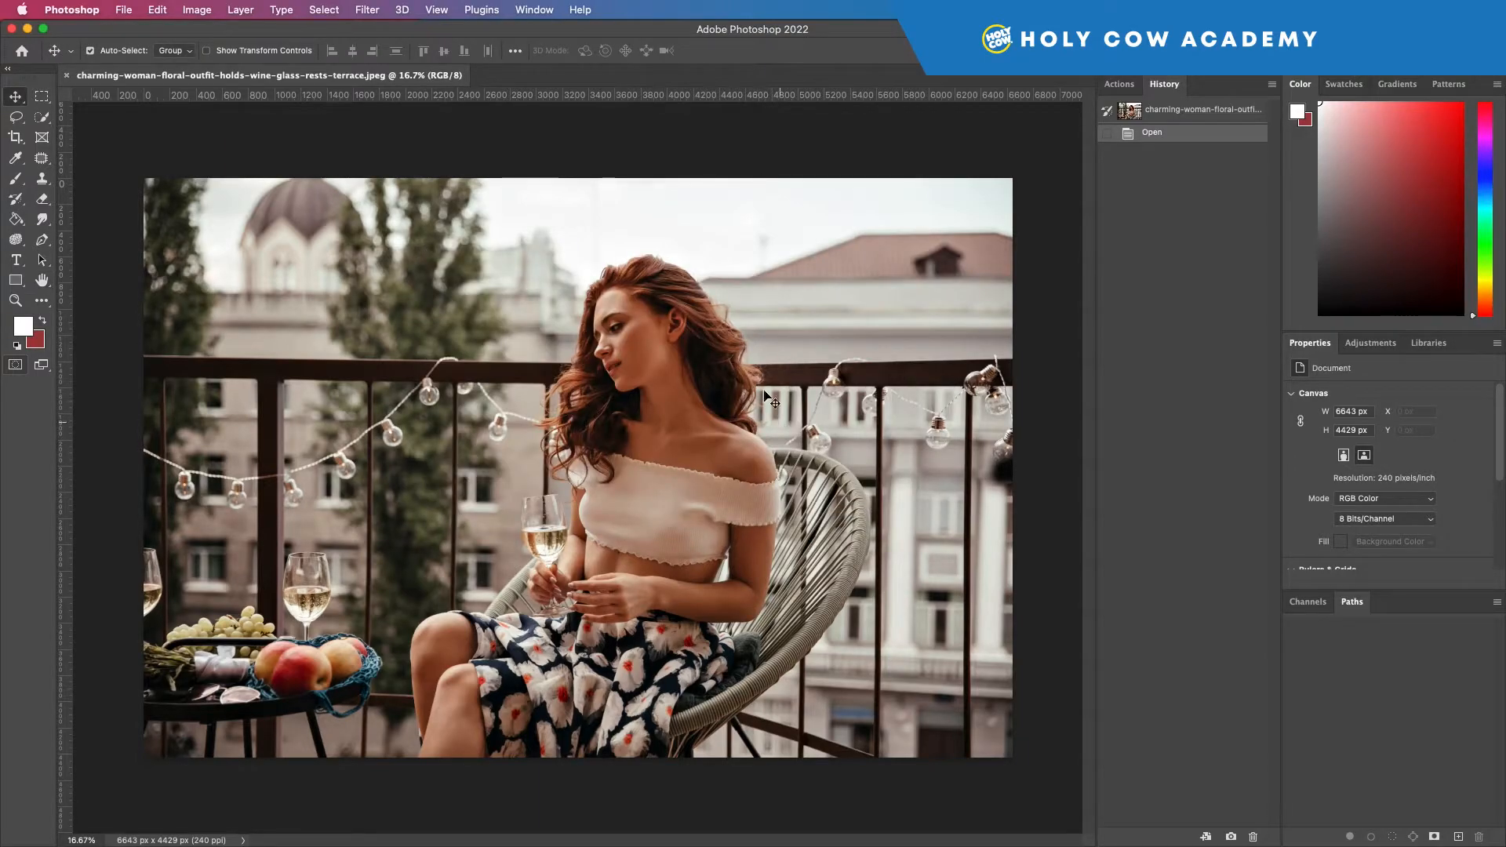
# Step: Resize the image proportionally to a height of 1000 pixels, with resampling left on Automatic
pyautogui.click(198, 9)
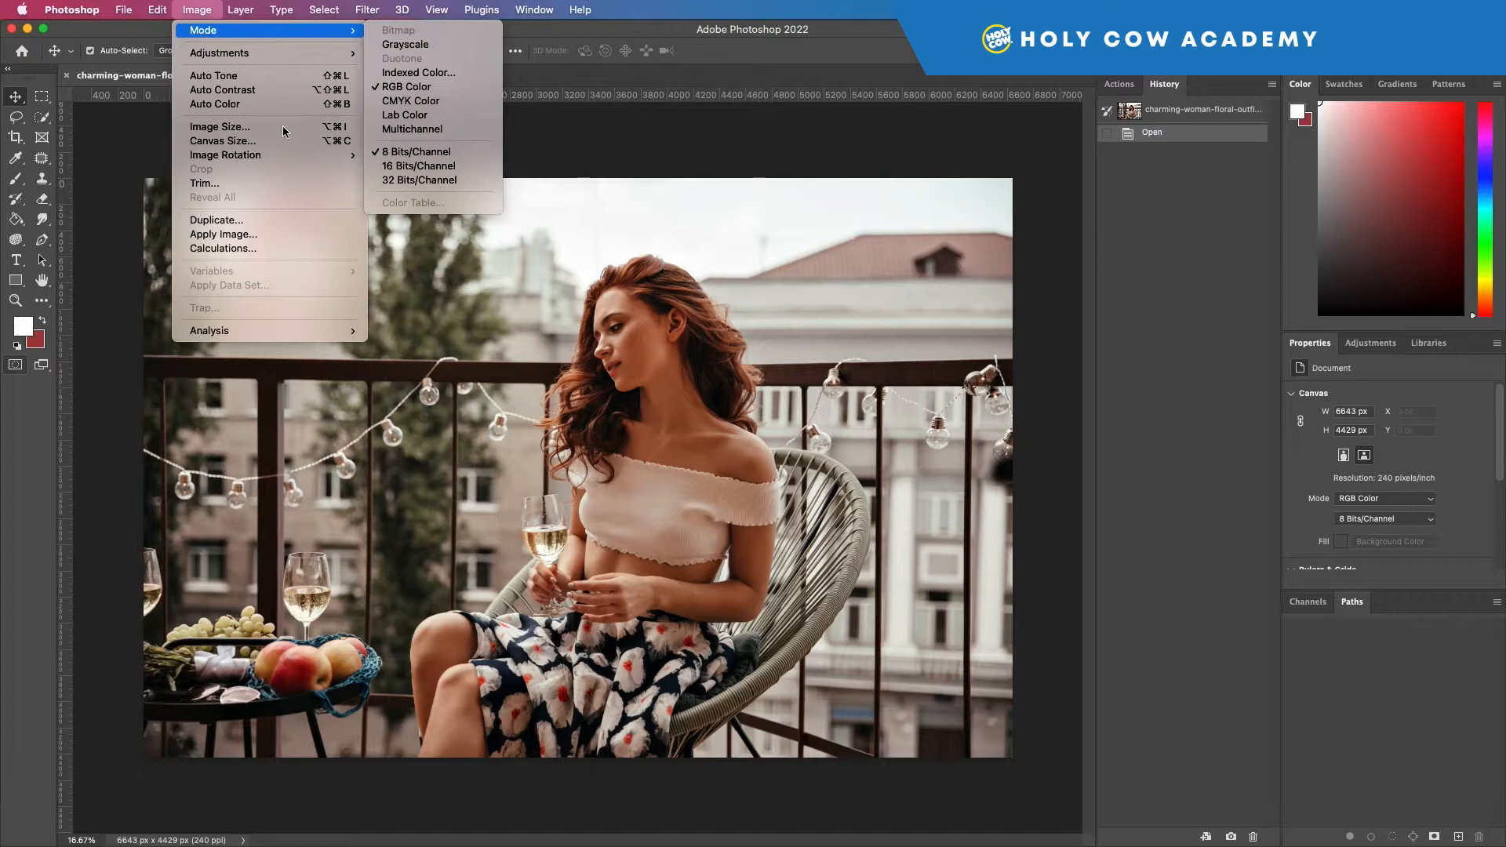
pyautogui.click(247, 128)
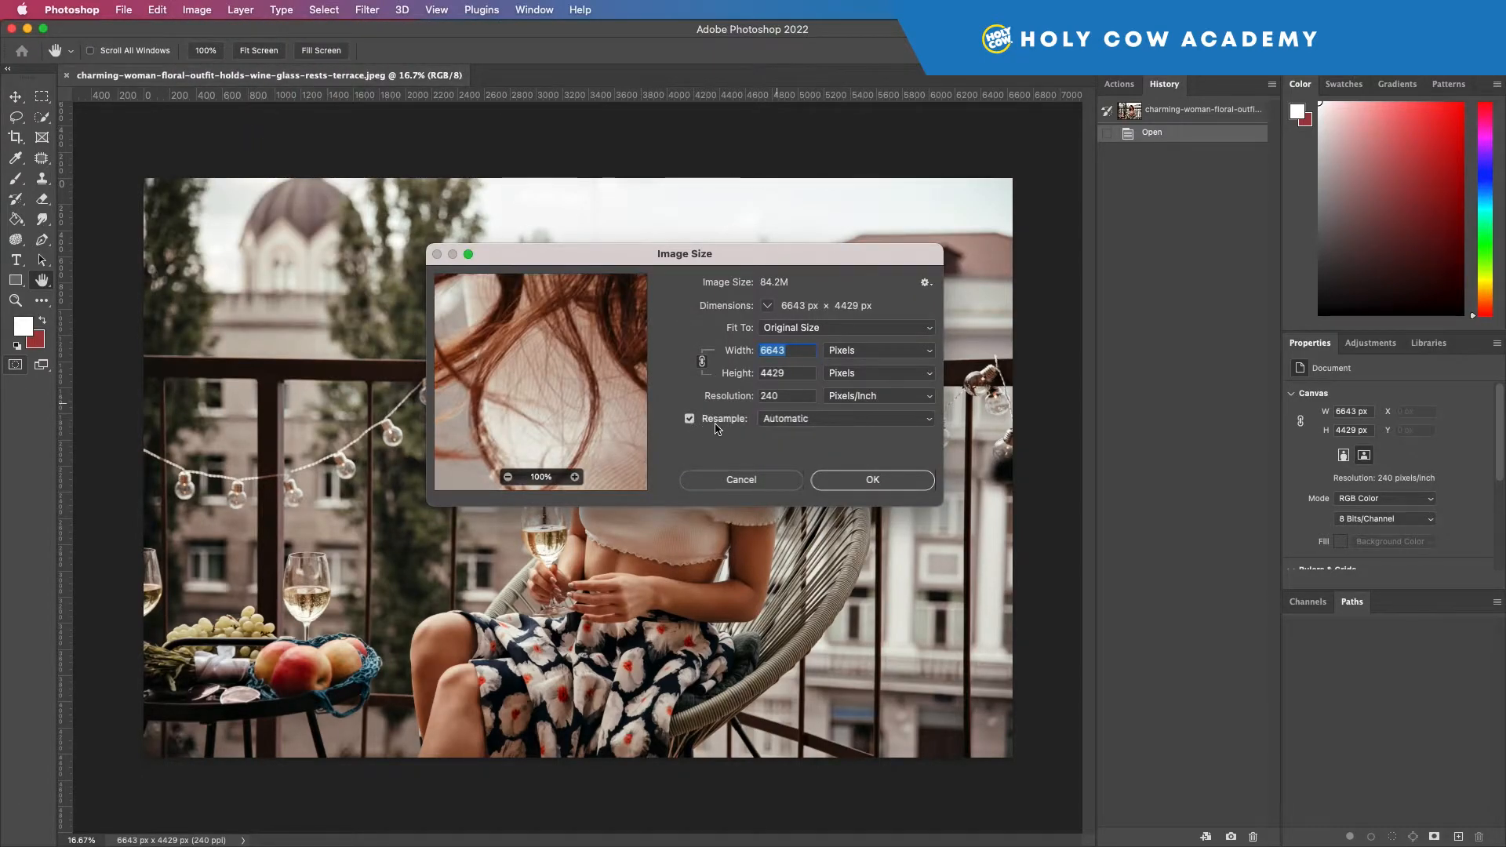
pyautogui.write('1')
pyautogui.press('Tab')
pyautogui.write('1000')
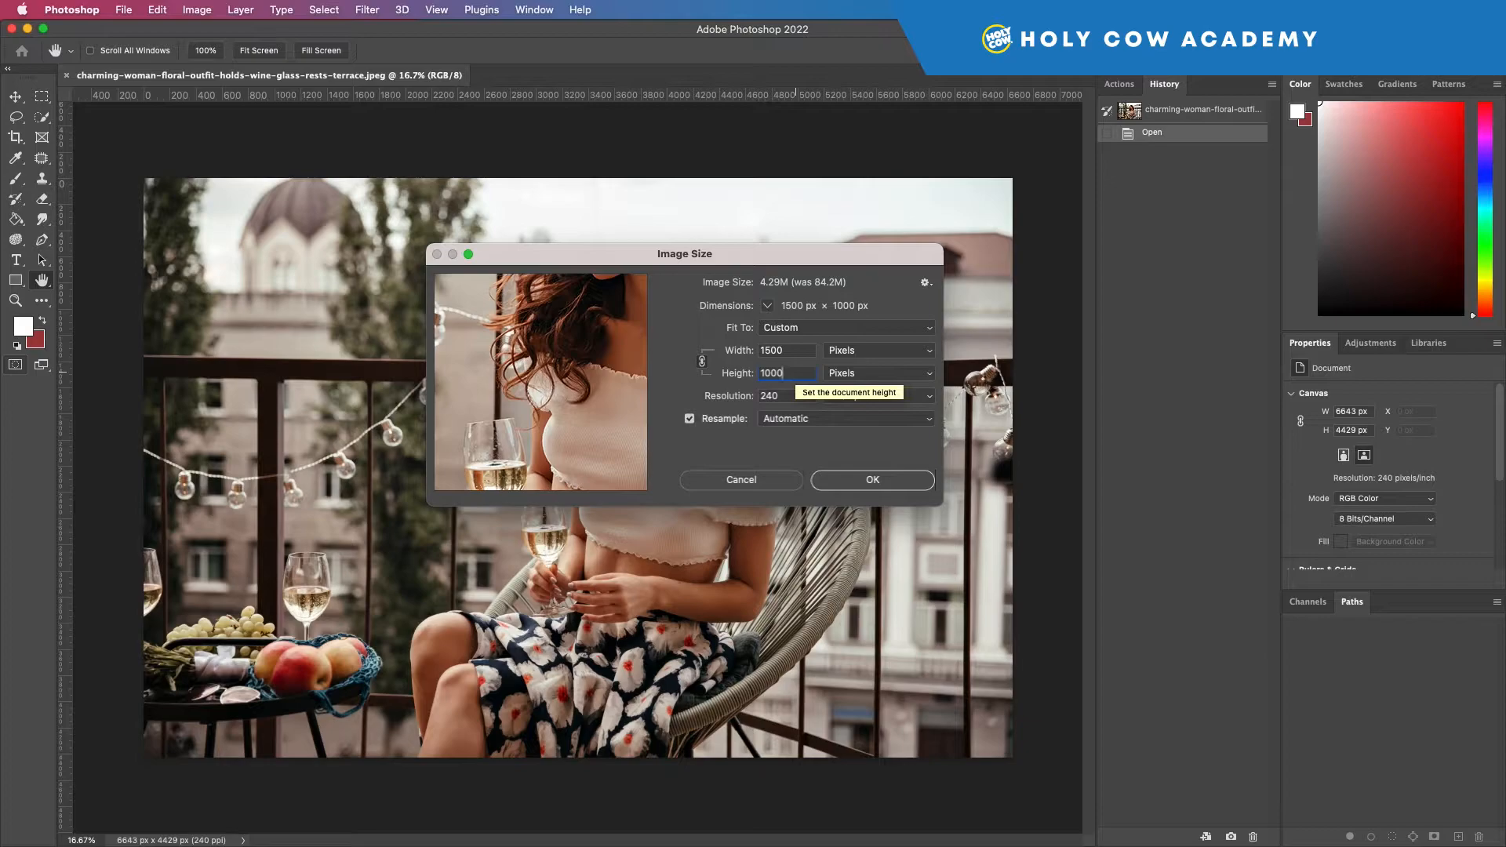
pyautogui.click(895, 473)
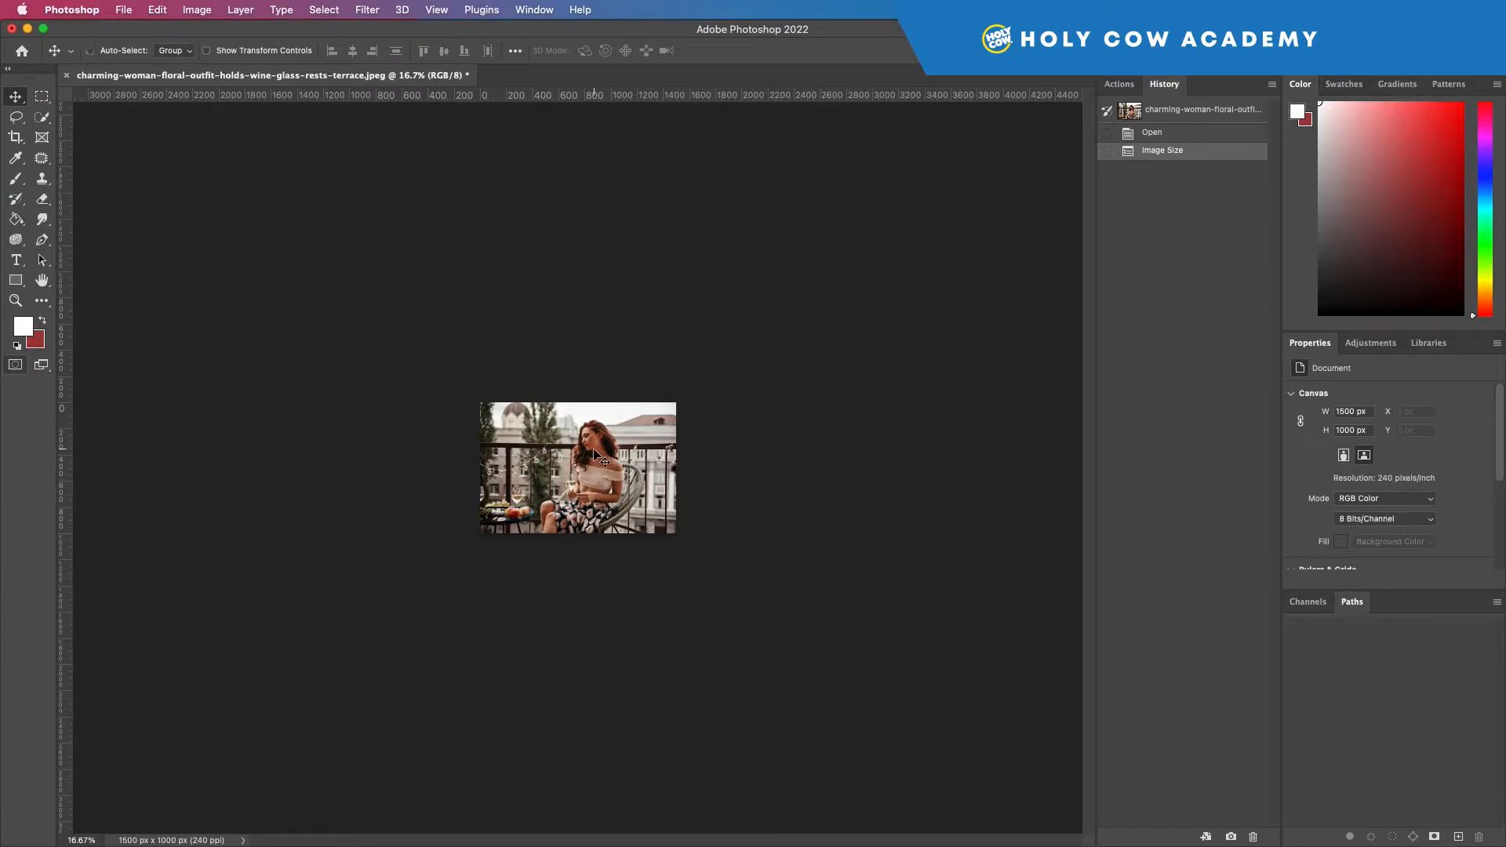
# Step: Examine the resized image's quality fitted to the window, close up and zoomed out
pyautogui.press('super+0')
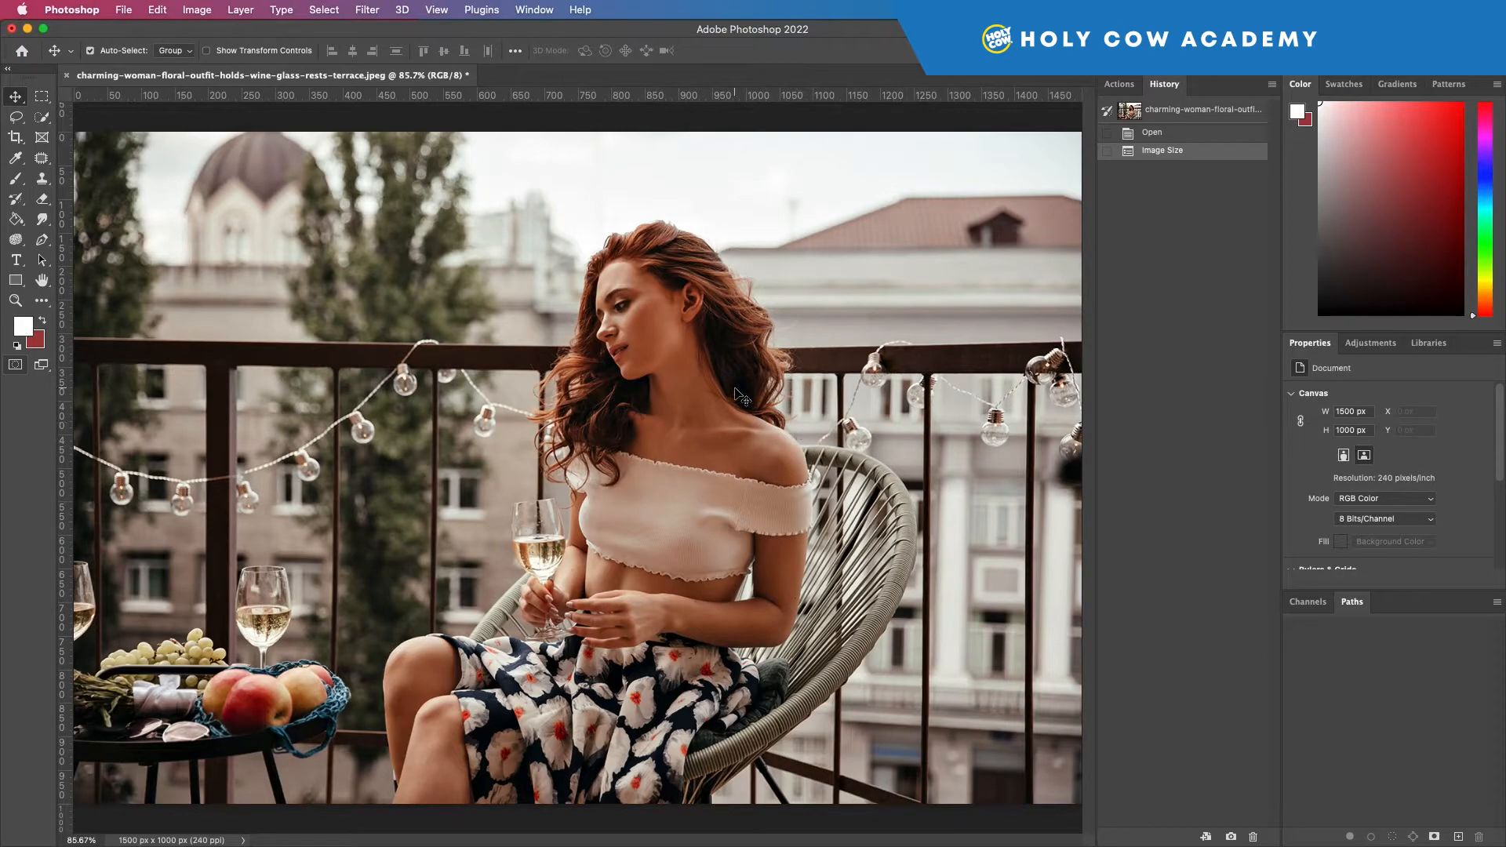
pyautogui.press('super+minus')
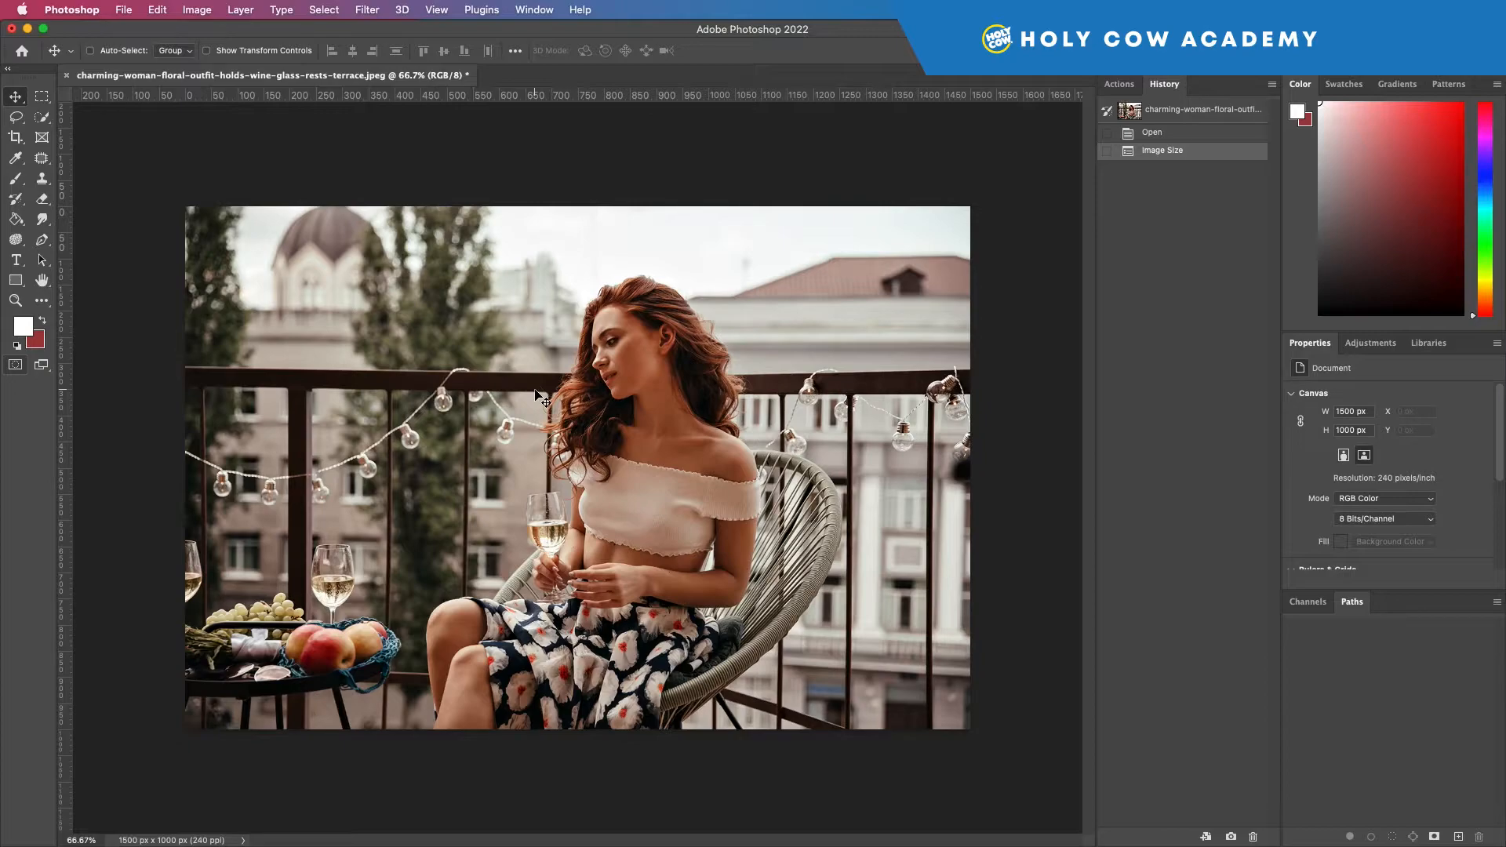
pyautogui.press('super+plus')
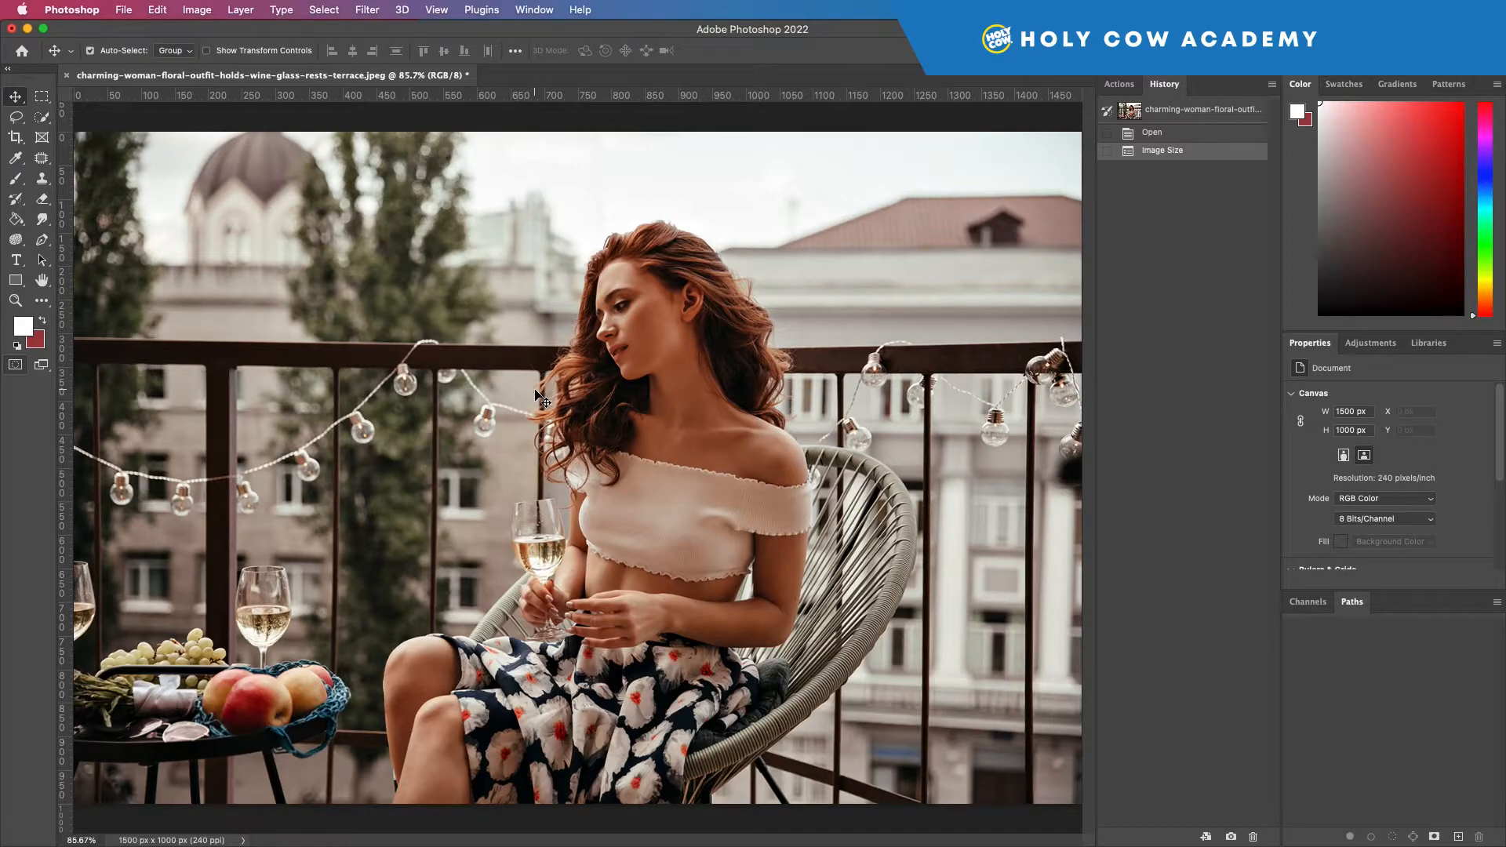
pyautogui.press('super+plus')
pyautogui.press('super+plus')
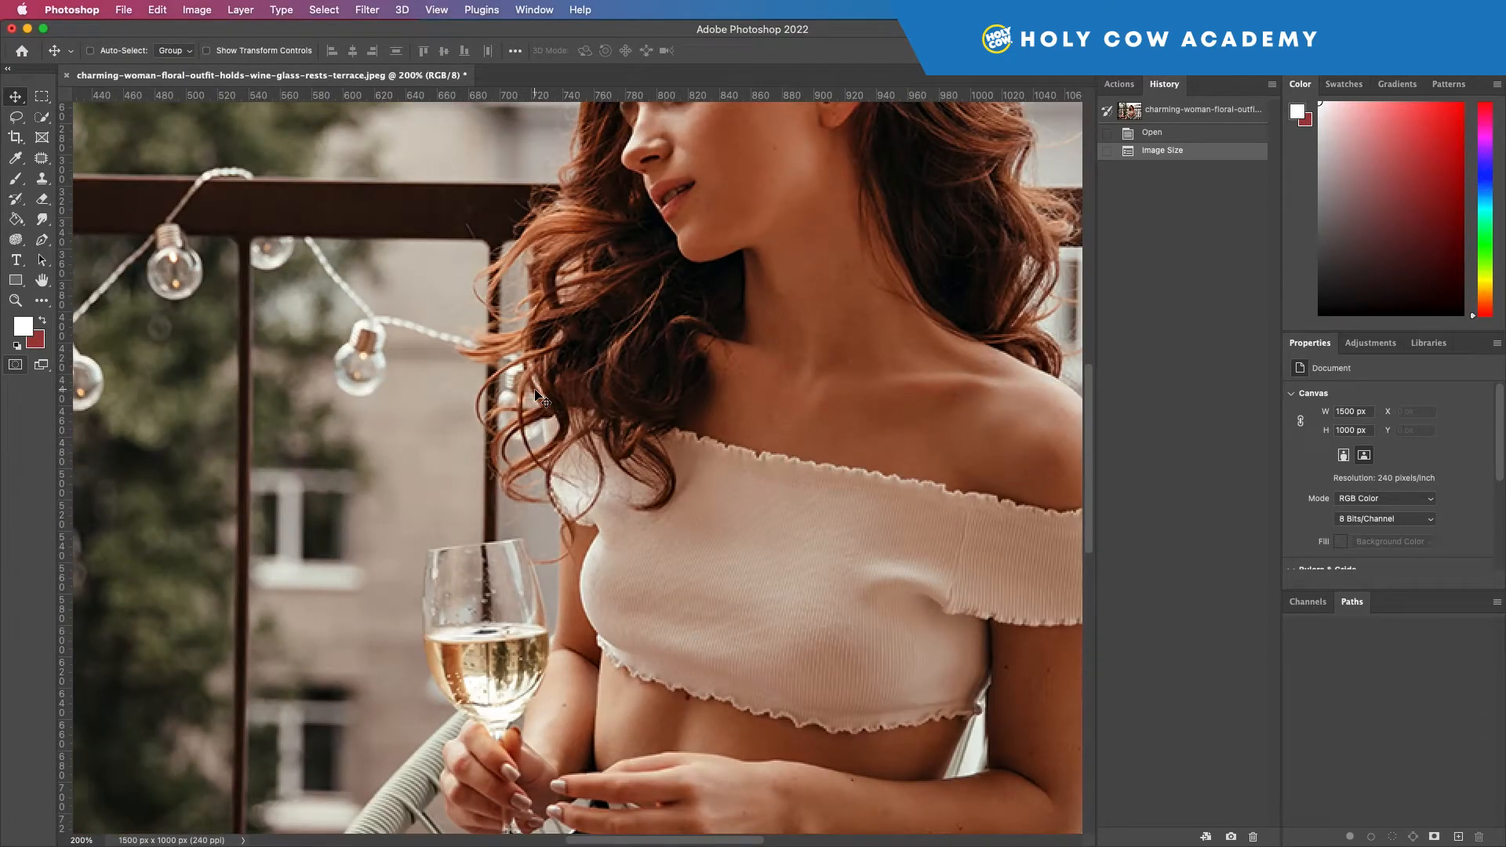
pyautogui.press('super+minus')
pyautogui.press('super+minus')
pyautogui.press('super+minus')
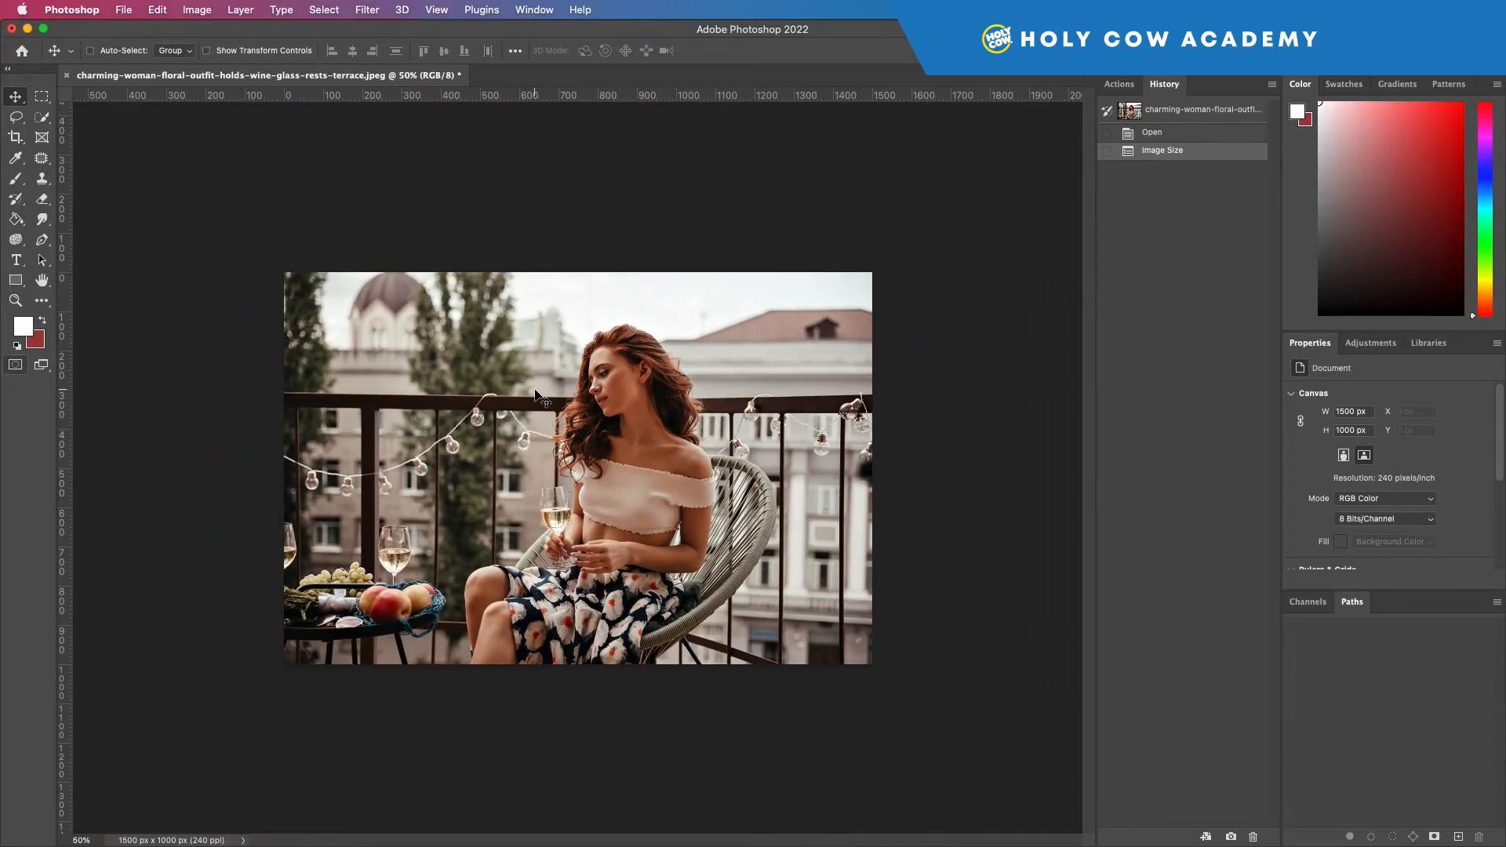
# Step: Look through the tools listed in the toolbar customization dialog and leave the toolbar unchanged
pyautogui.press('super+plus')
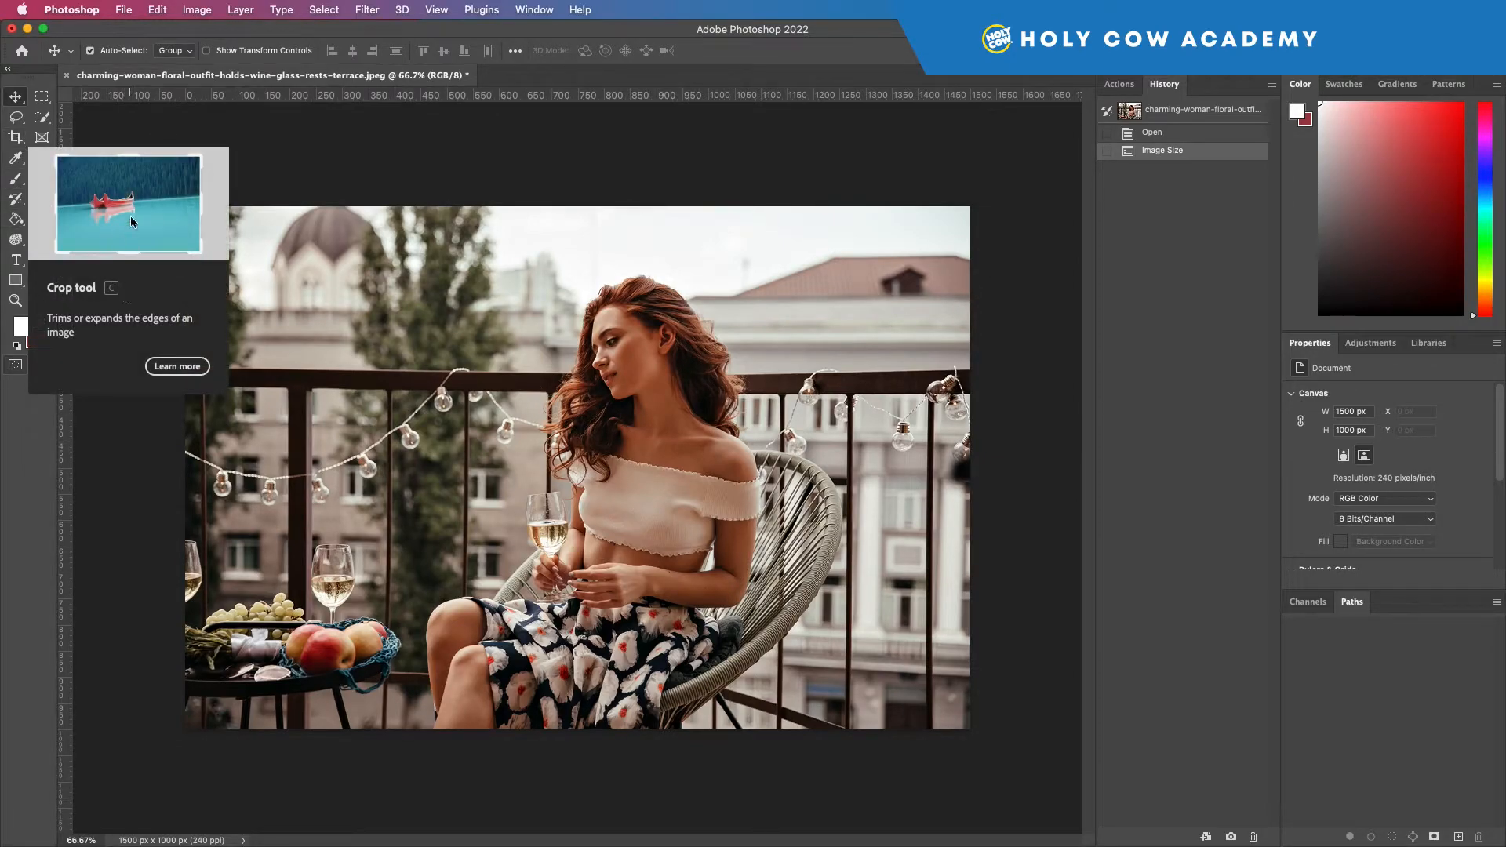
pyautogui.rightClick(162, 144)
pyautogui.click(94, 207)
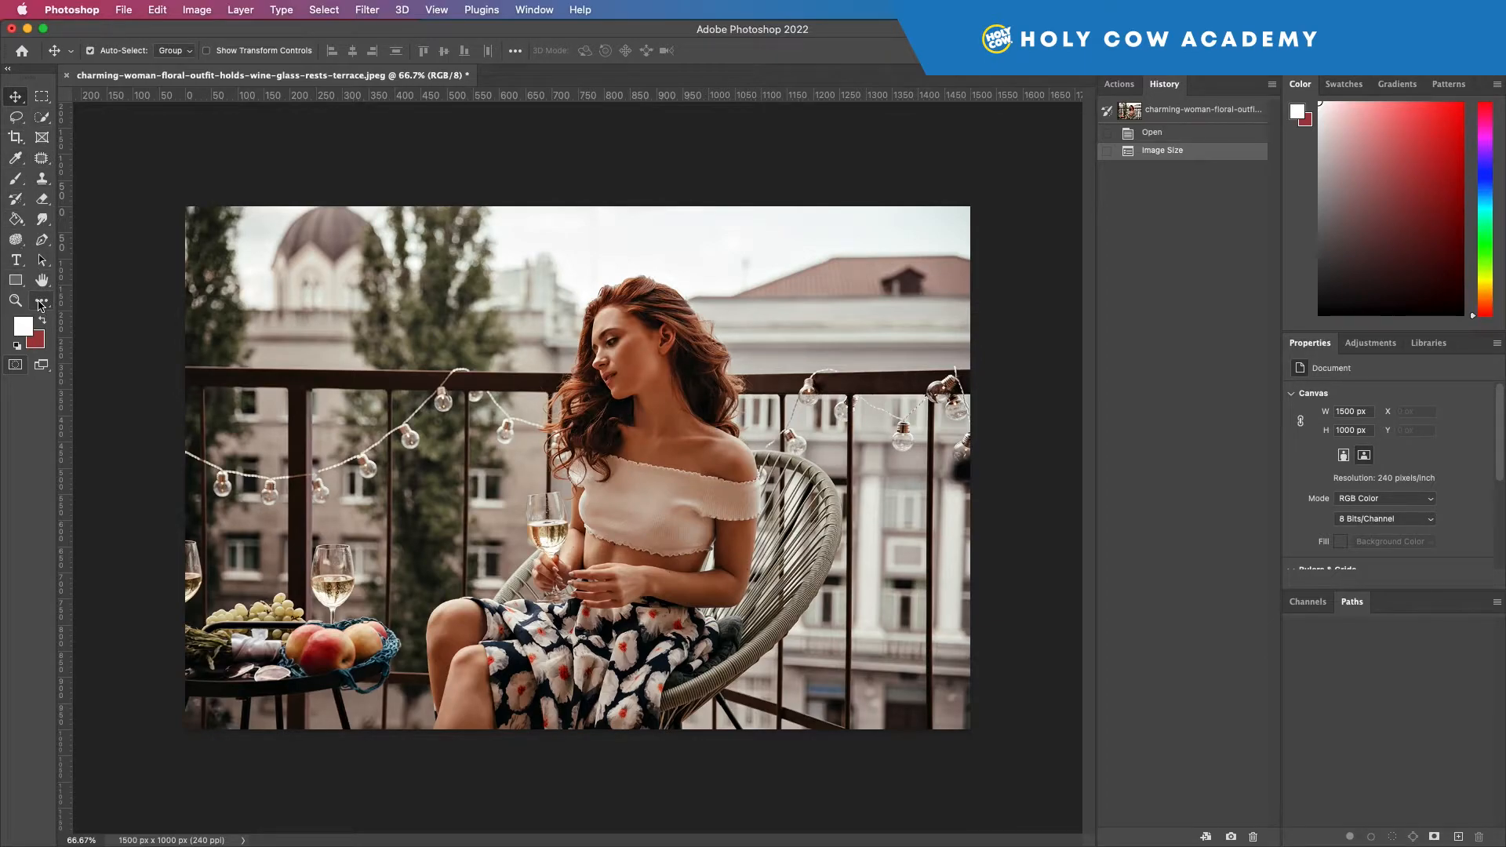
pyautogui.click(43, 305)
pyautogui.click(44, 305)
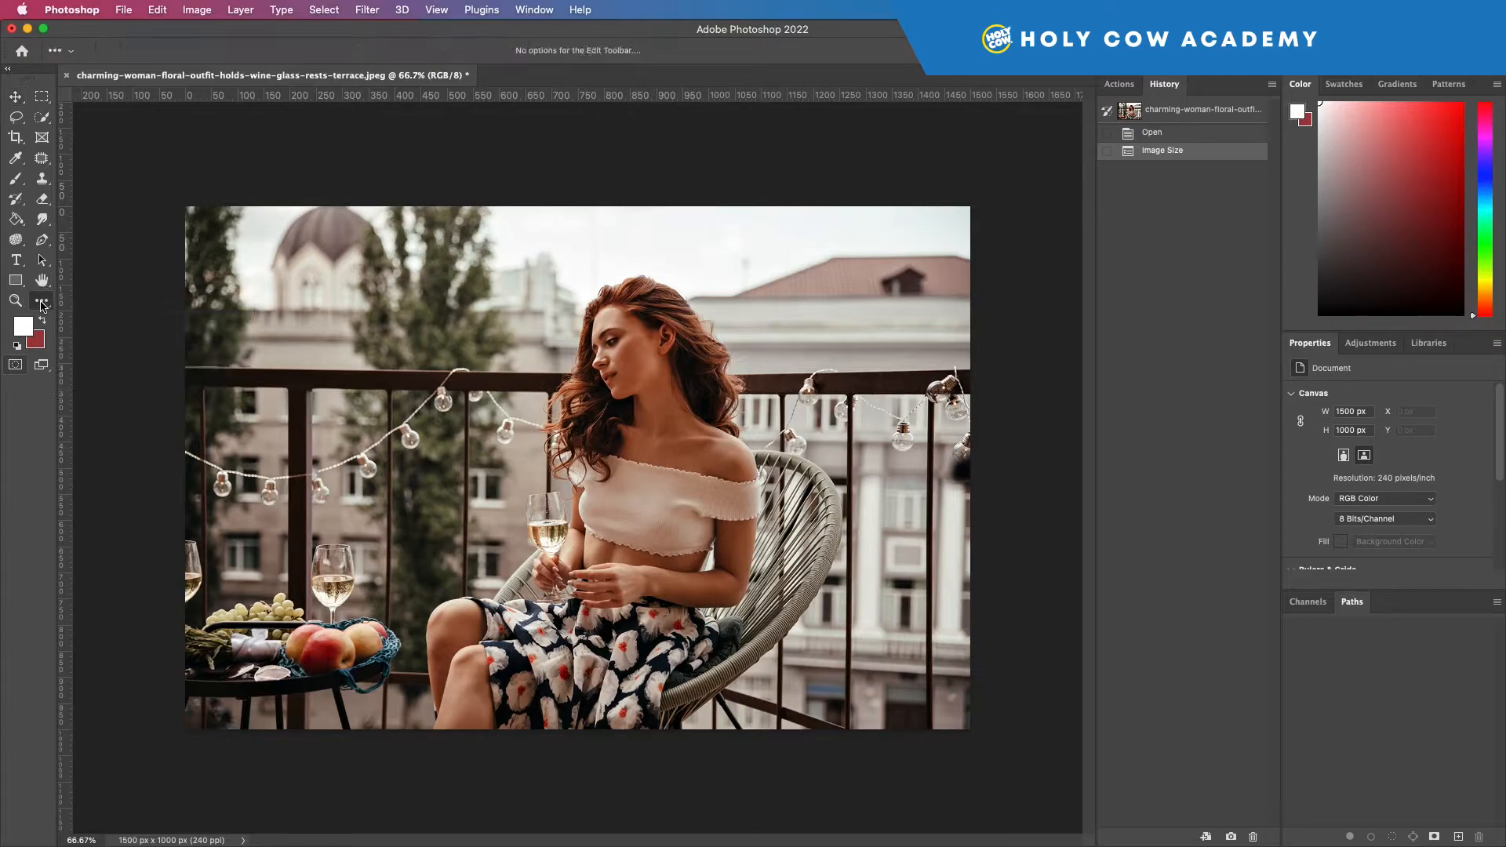
pyautogui.click(44, 304)
pyautogui.click(50, 309)
pyautogui.click(102, 300)
pyautogui.moveTo(314, 284); pyautogui.dragTo(405, 225)
pyautogui.scroll(-9, 398, 387)
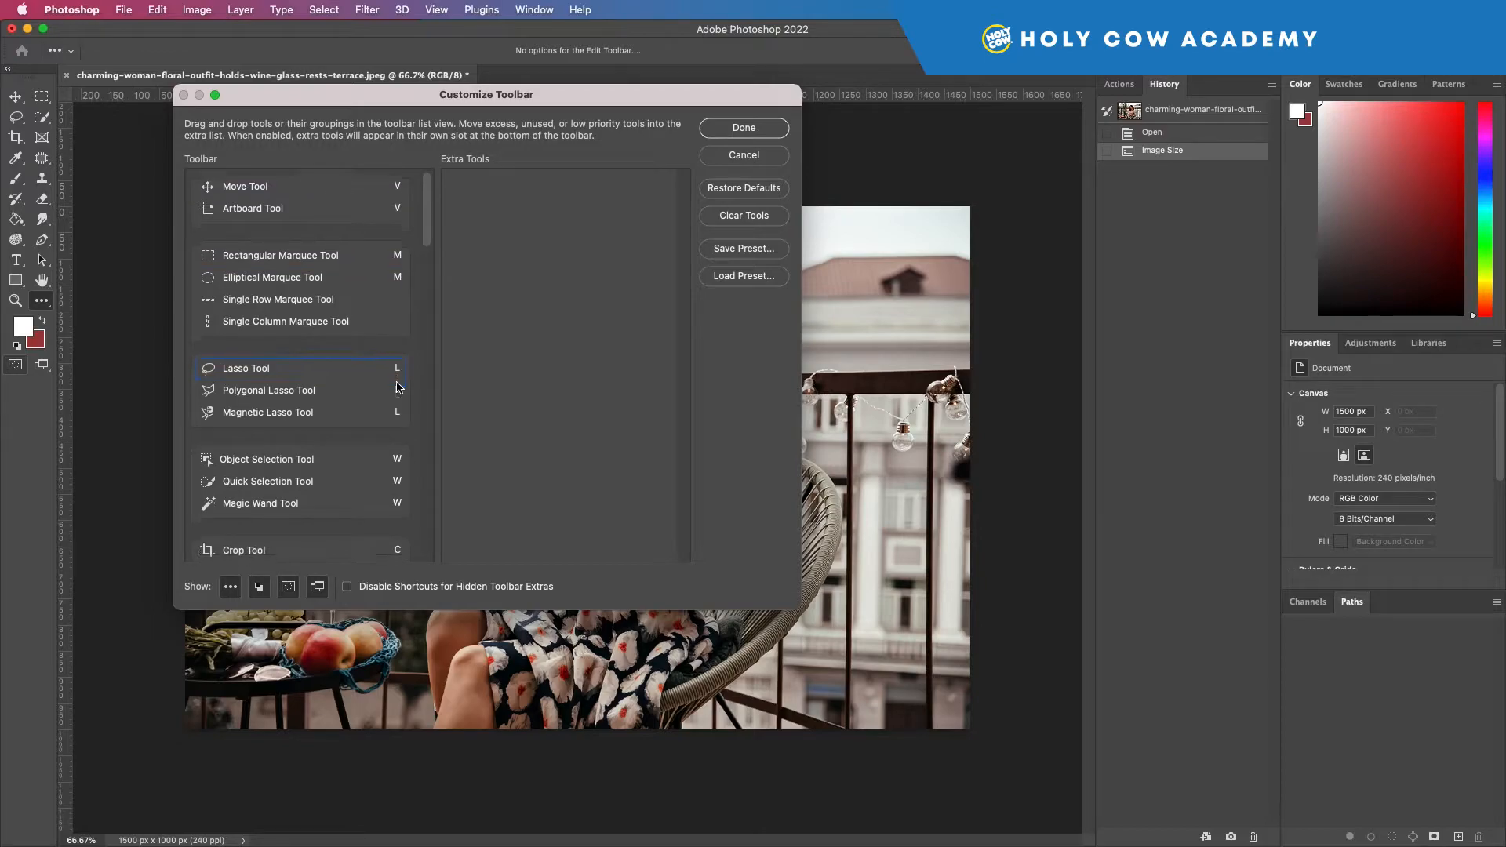
pyautogui.scroll(-5, 399, 387)
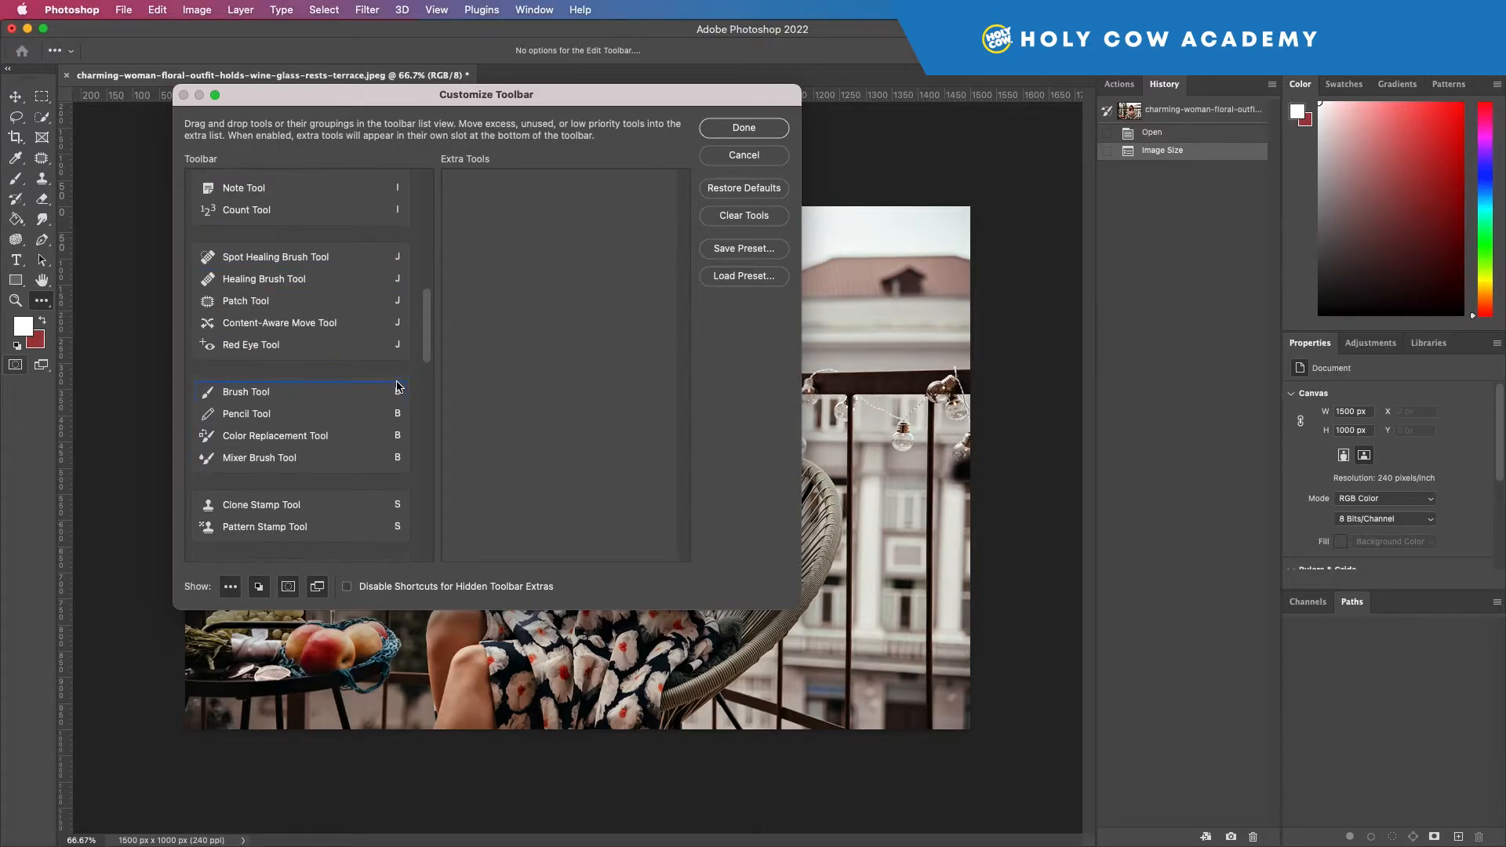
pyautogui.scroll(-10, 393, 405)
pyautogui.scroll(20, 392, 405)
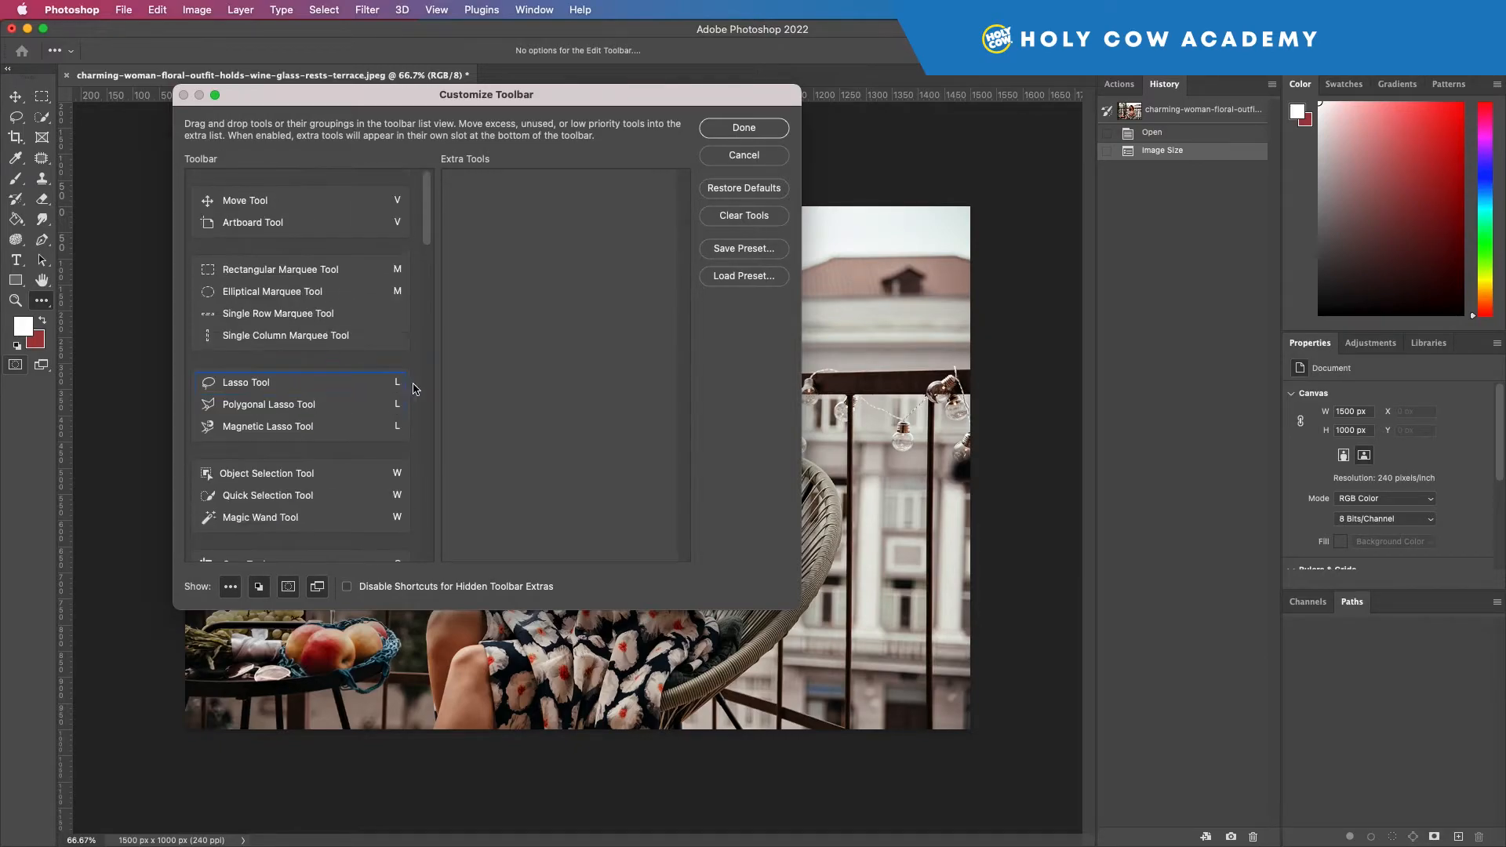
pyautogui.click(767, 160)
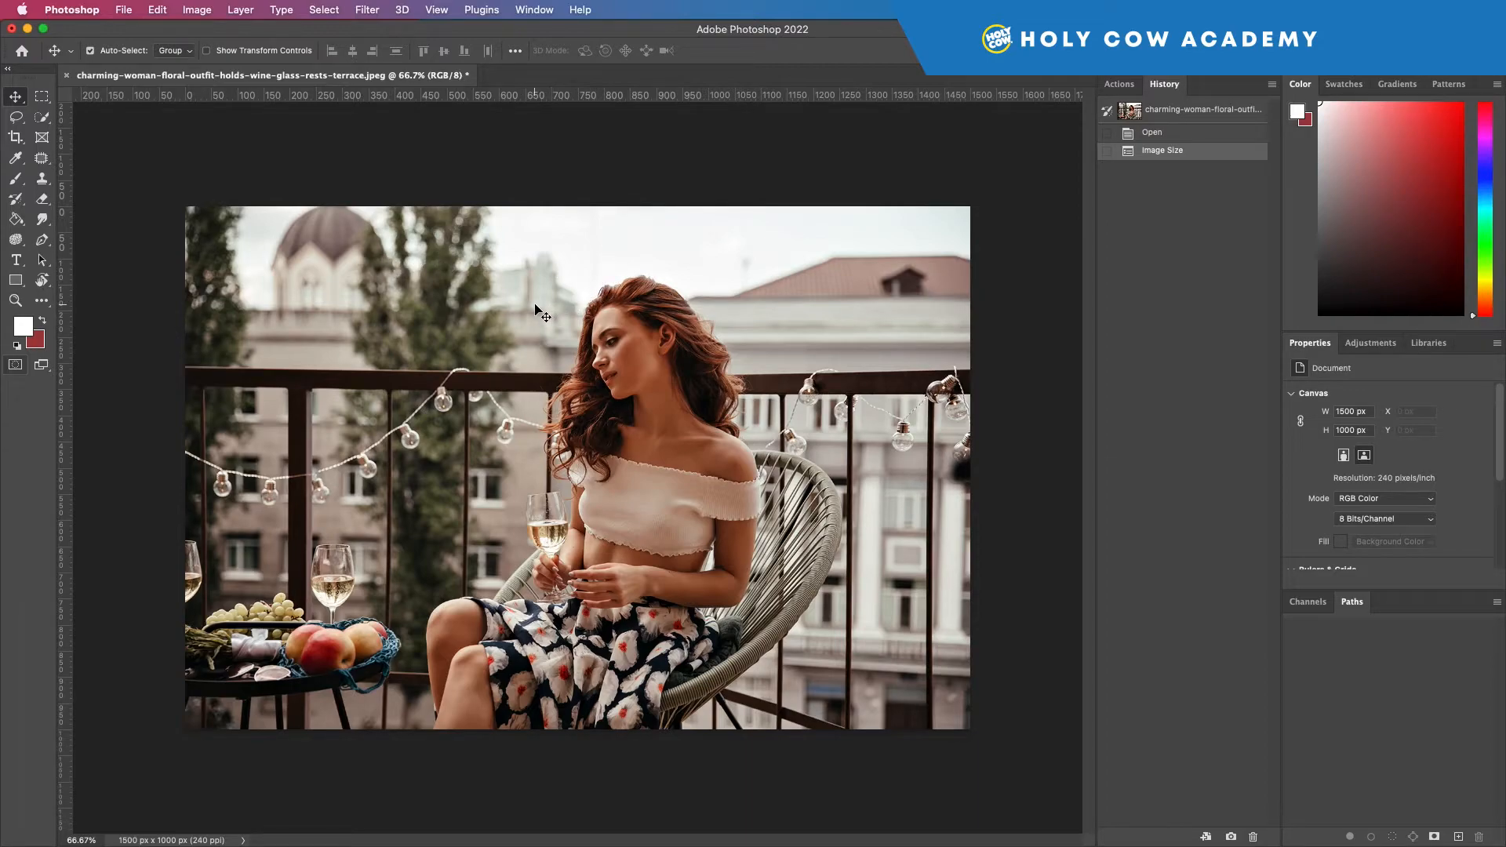
# Step: Start cropping the photo with the Crop tool and shrink the crop frame proportionally to about 1079 x 720 px
pyautogui.click(16, 140)
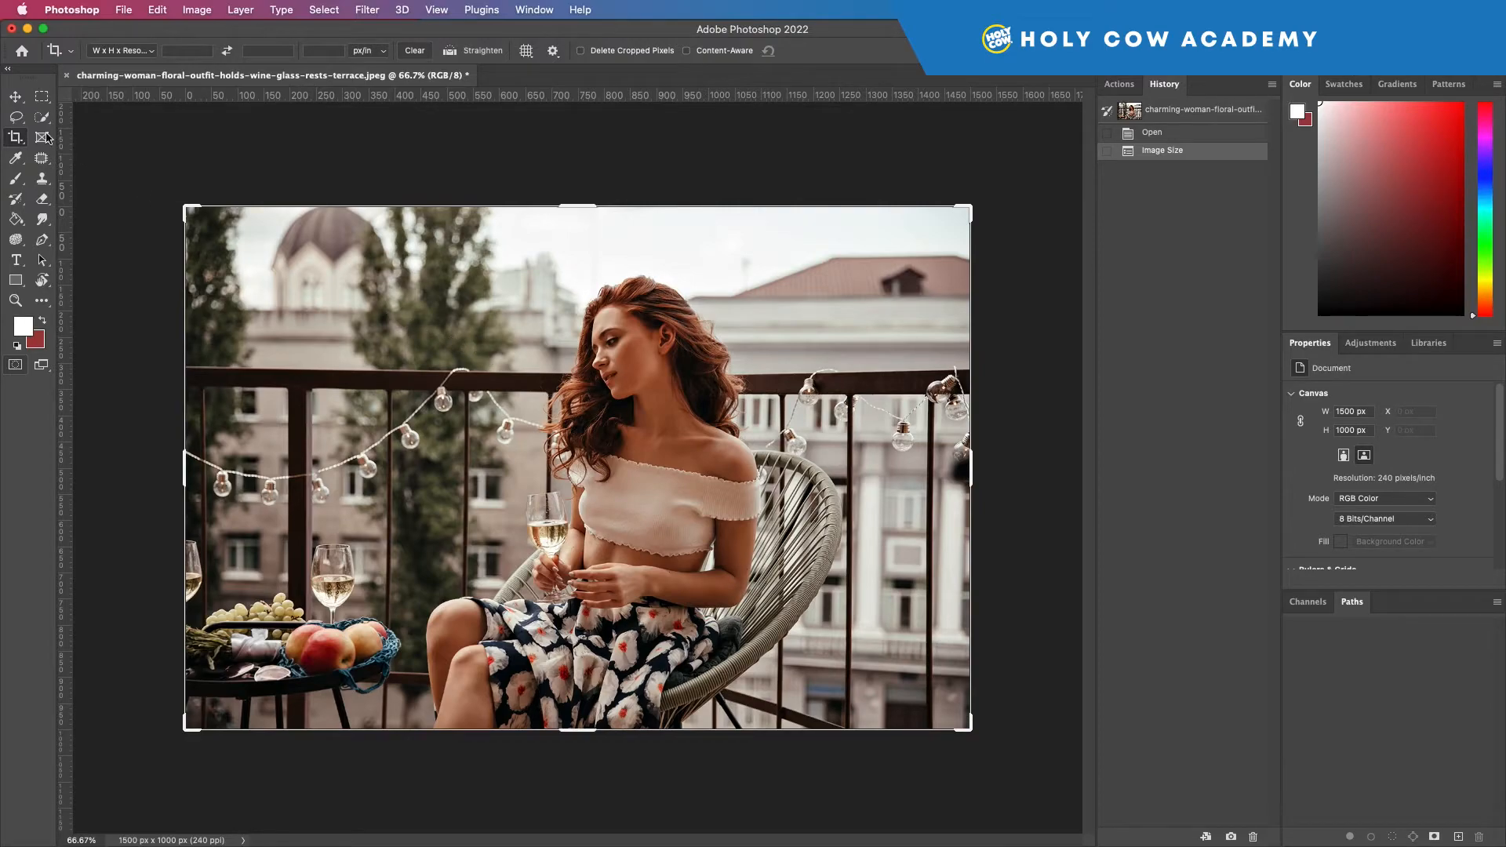
pyautogui.click(16, 95)
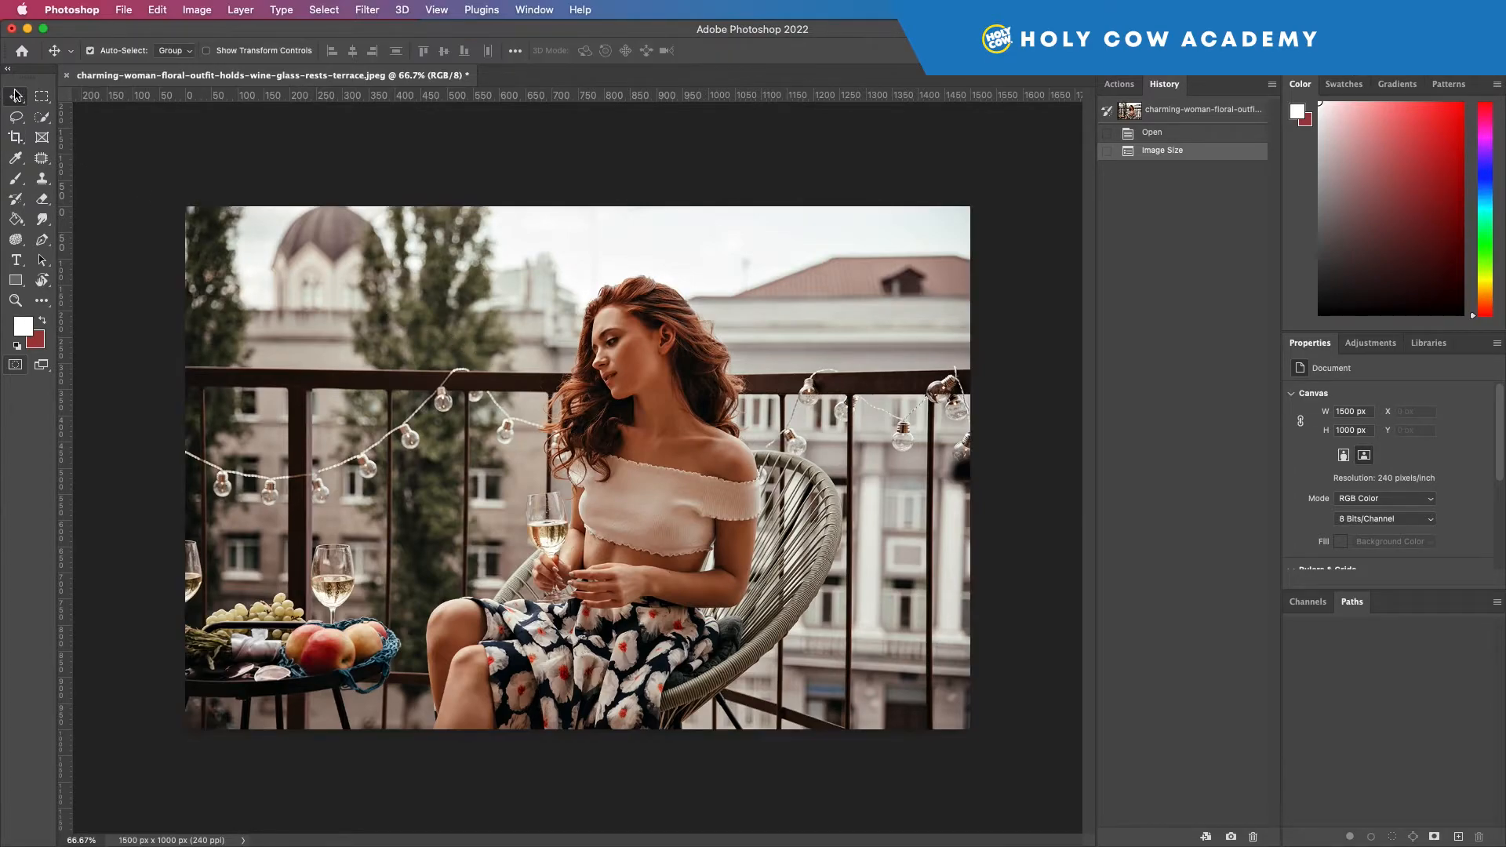
pyautogui.click(16, 140)
pyautogui.click(331, 293)
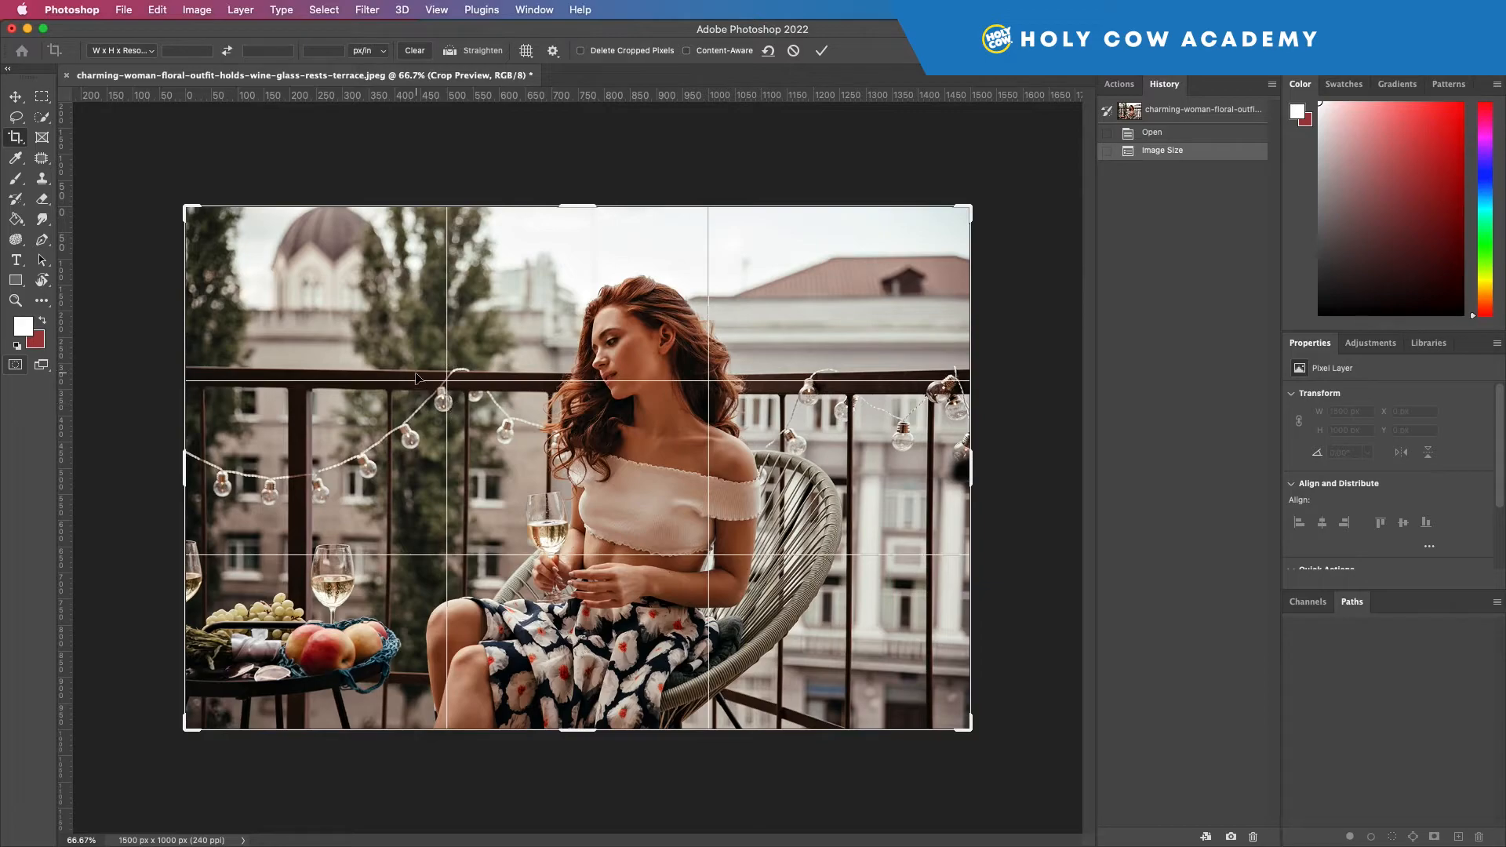
pyautogui.moveTo(625, 438)
pyautogui.mouseDown()
pyautogui.moveTo(687, 453)
pyautogui.moveTo(566, 451)
pyautogui.moveTo(632, 447)
pyautogui.moveTo(614, 445)
pyautogui.mouseUp()
pyautogui.moveTo(972, 731); pyautogui.dragTo(833, 659)
# Step: Reposition the photo inside the crop frame so the woman sits right of centre, and apply the crop
pyautogui.moveTo(584, 492); pyautogui.dragTo(460, 434)
pyautogui.moveTo(623, 456); pyautogui.dragTo(675, 482)
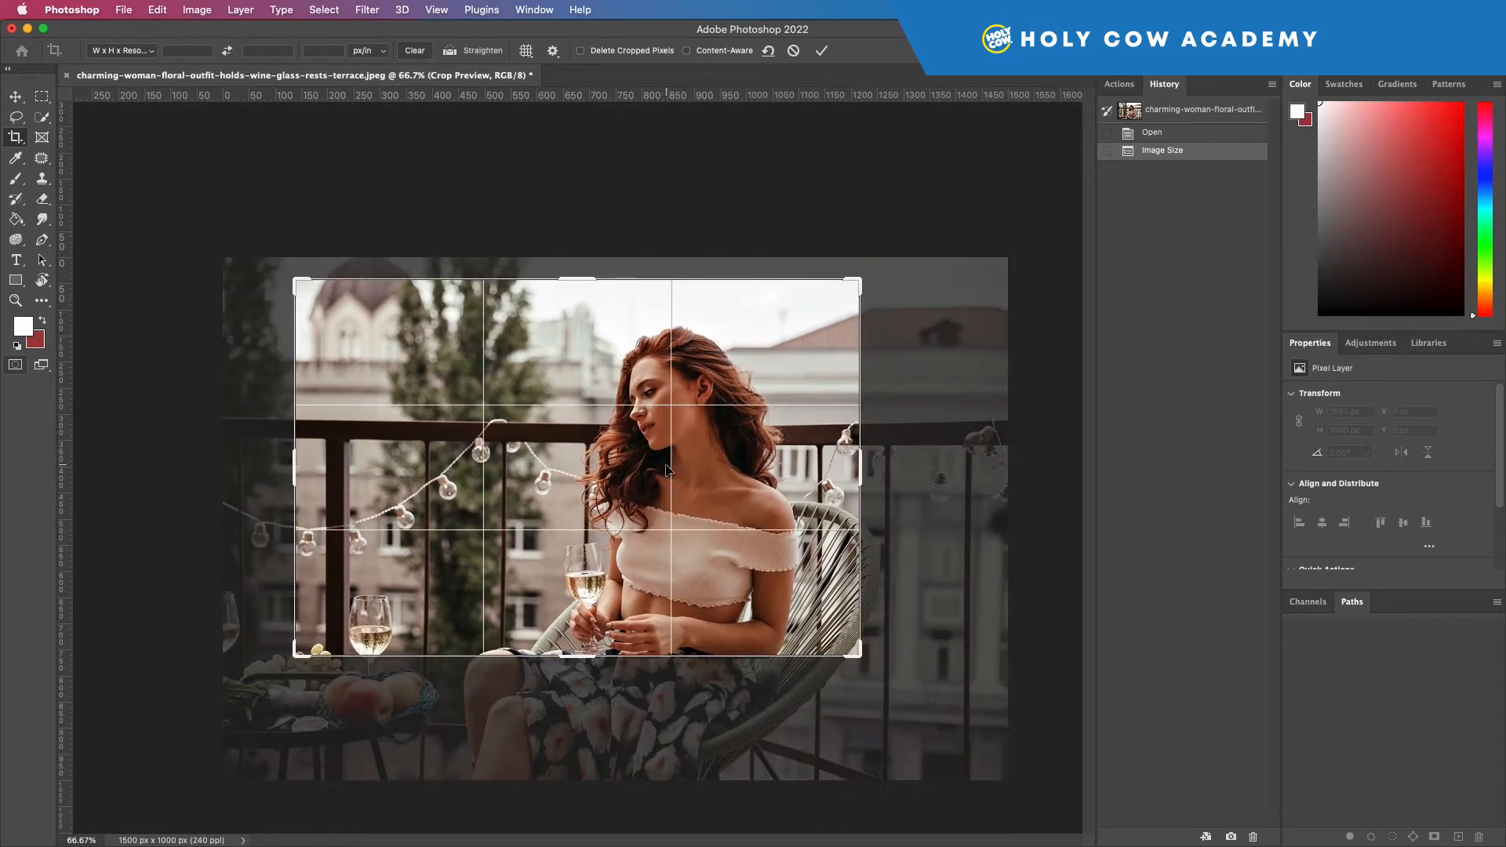
pyautogui.moveTo(615, 471); pyautogui.dragTo(688, 451)
pyautogui.moveTo(818, 479); pyautogui.dragTo(757, 497)
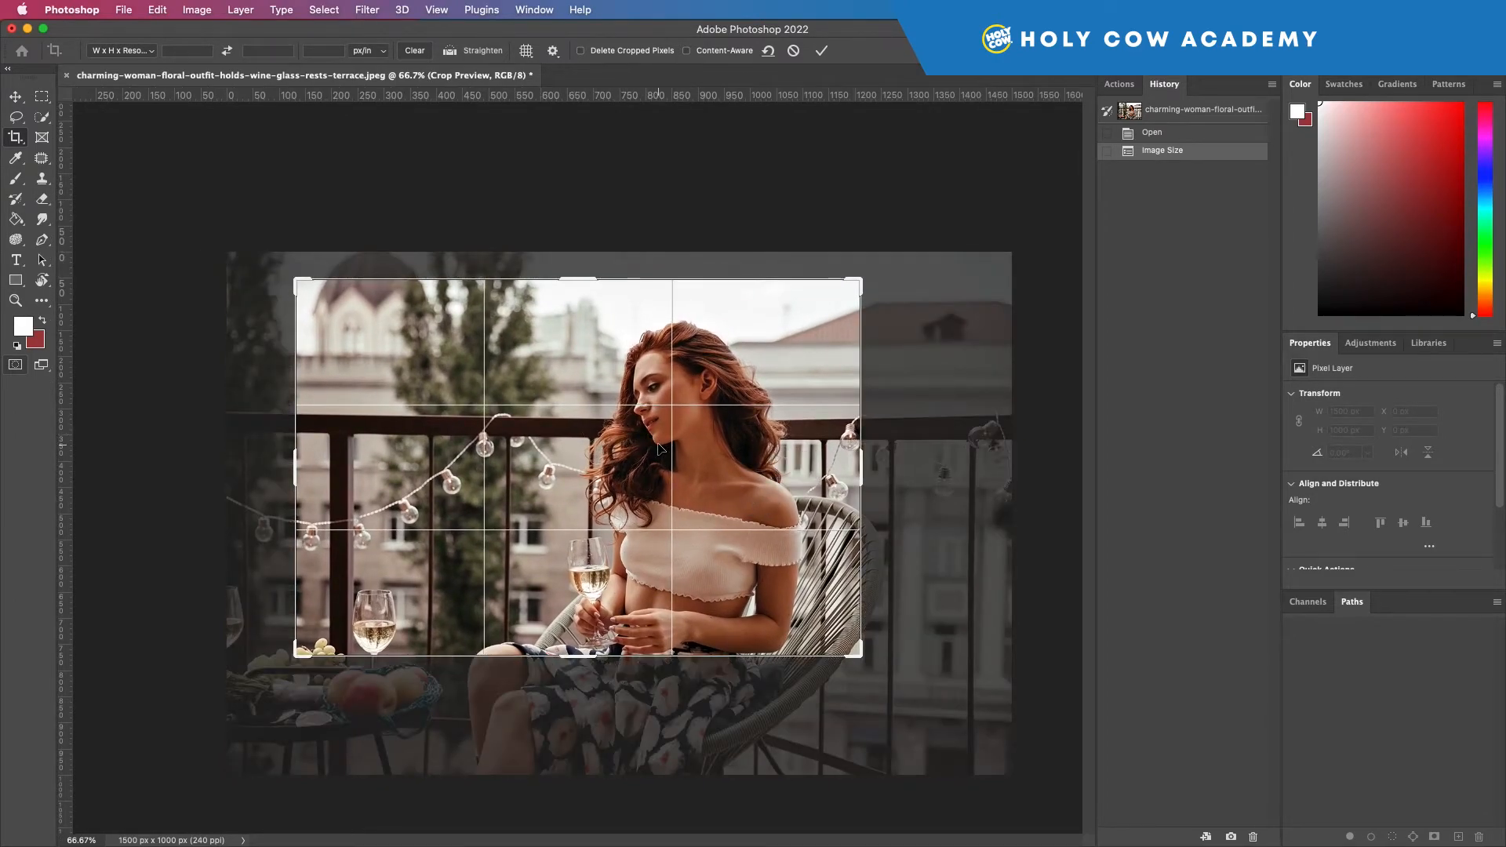
pyautogui.moveTo(714, 469); pyautogui.dragTo(705, 471)
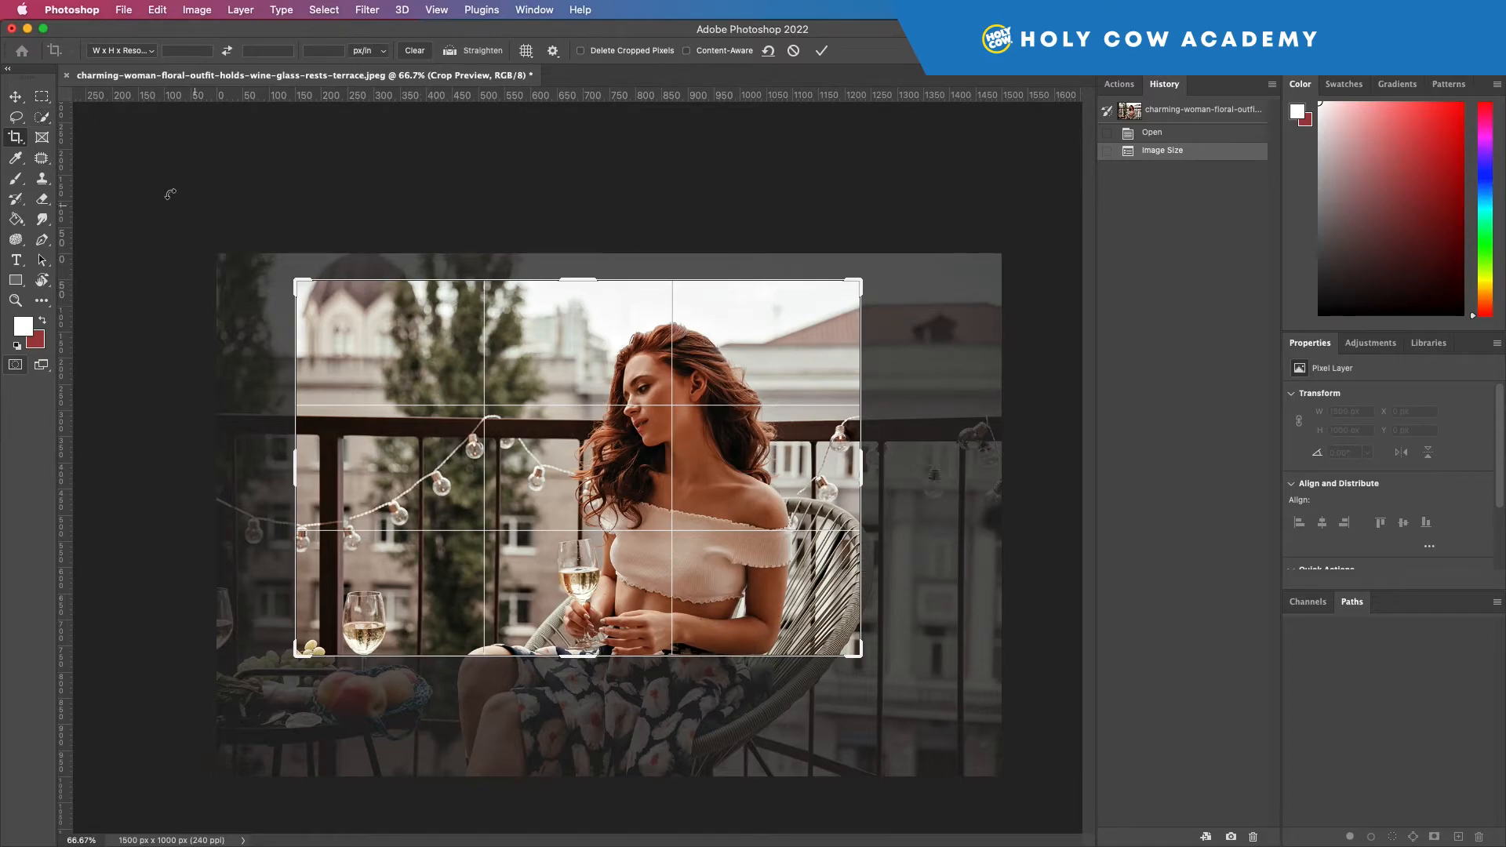
pyautogui.click(15, 96)
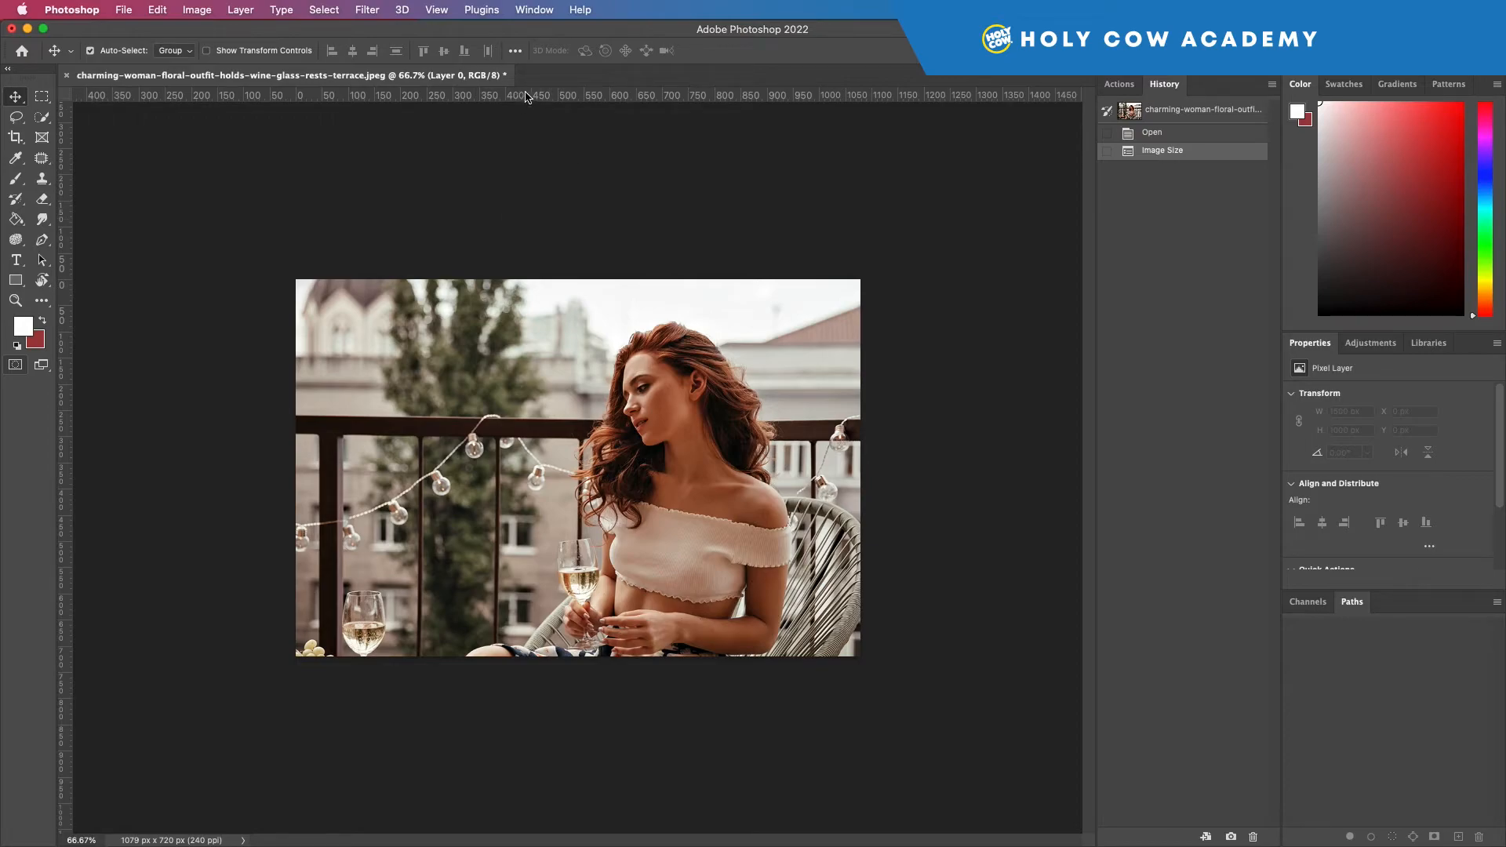
pyautogui.press('super+0')
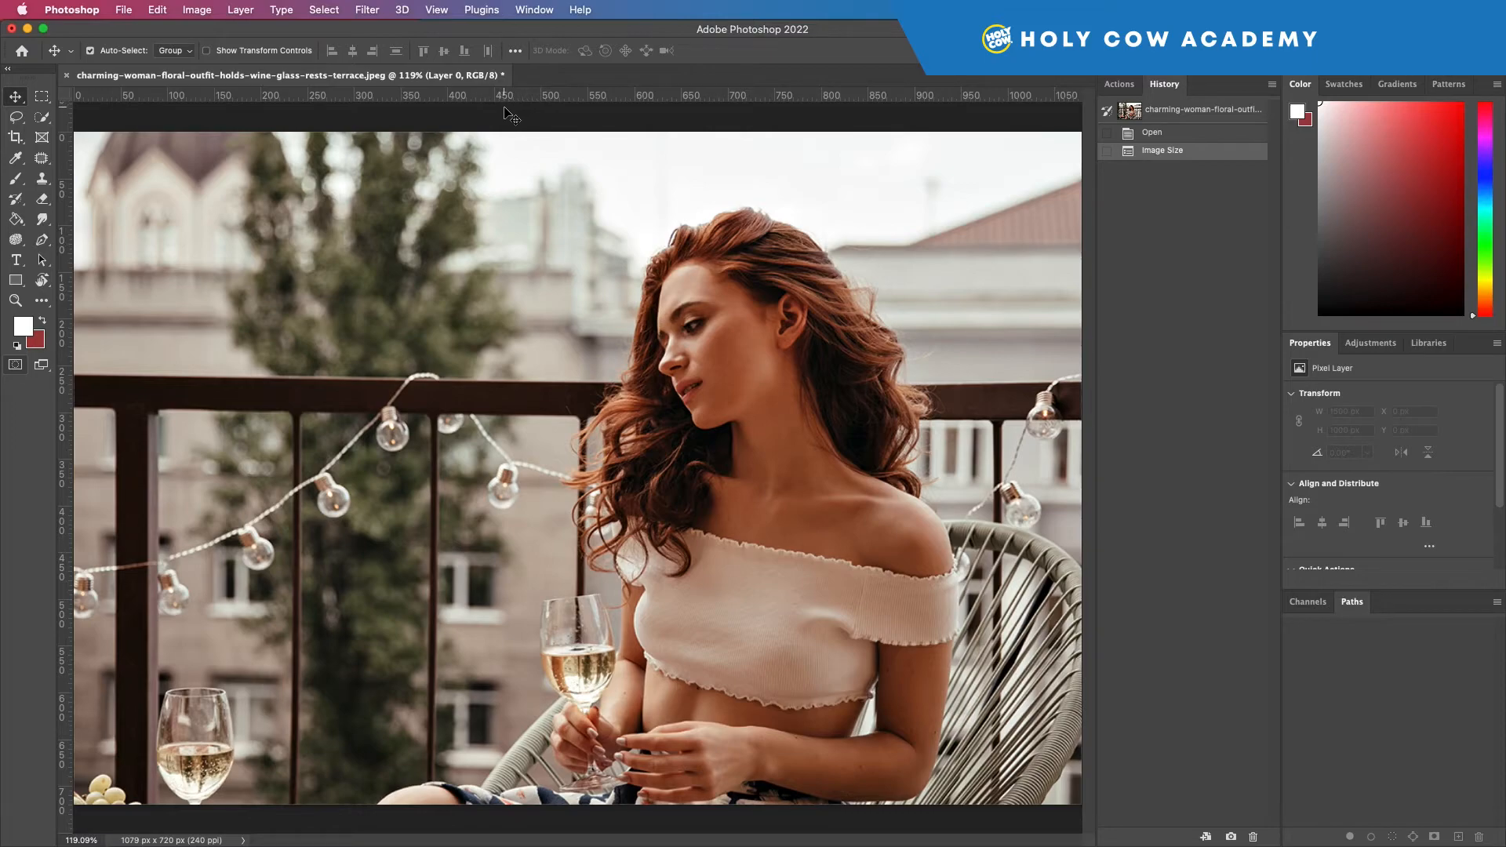
# Step: Toggle the rulers off and on repeatedly, ending with them shown around the cropped photo
pyautogui.press('super+r')
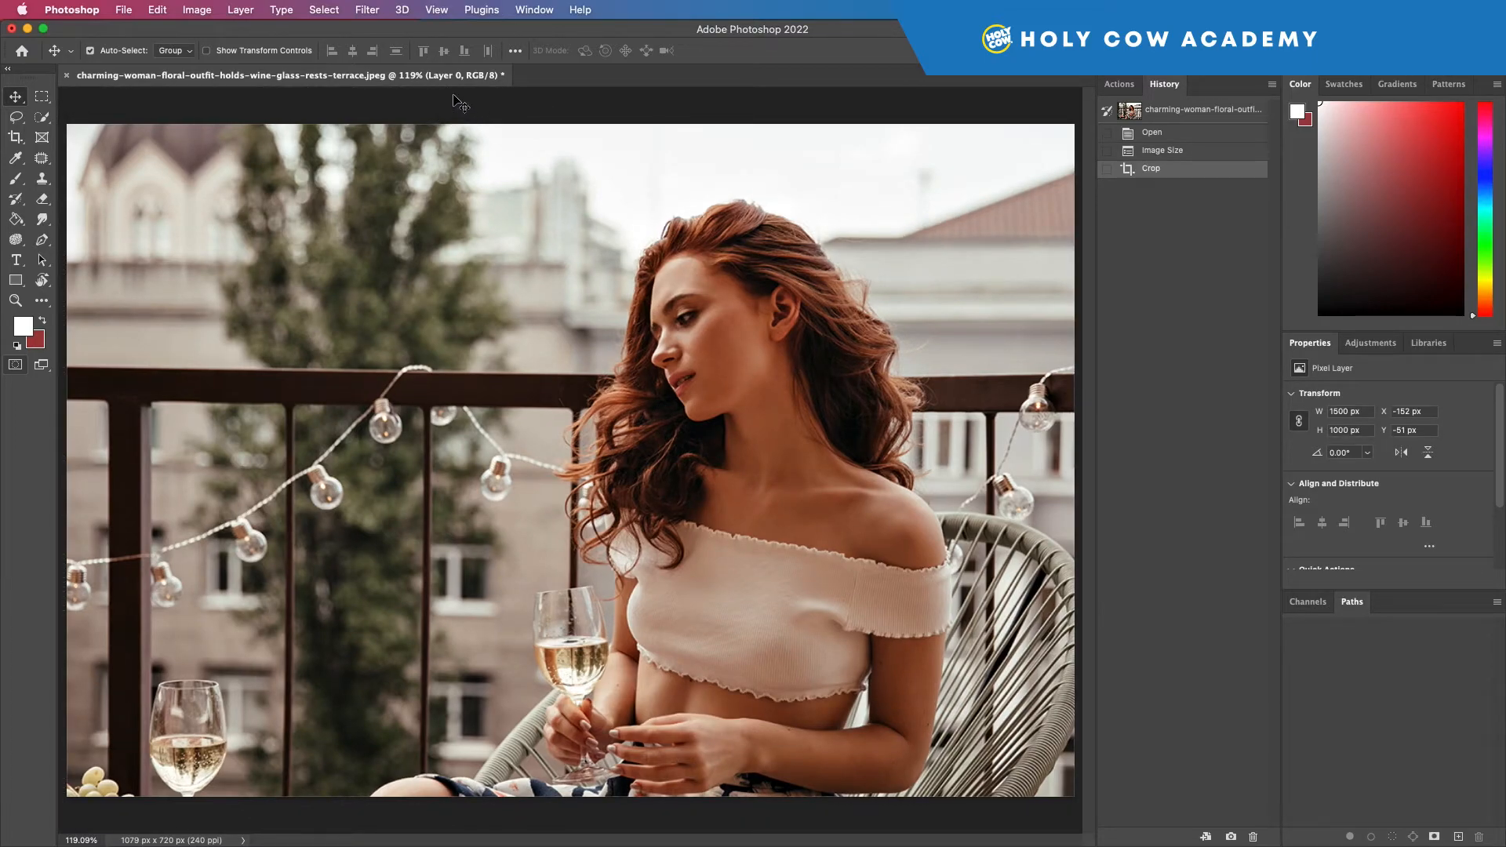
pyautogui.click(437, 10)
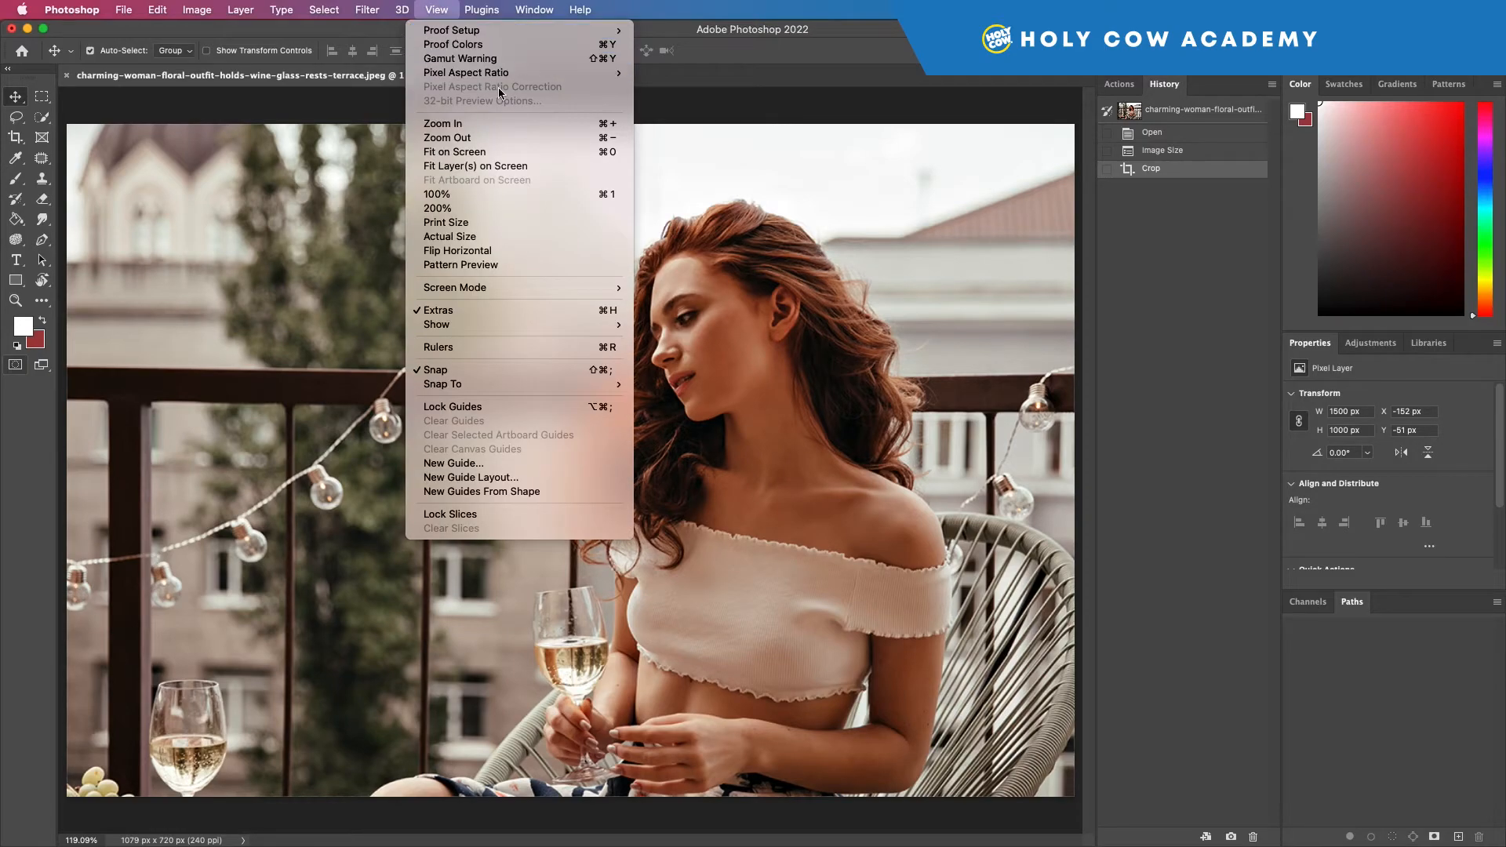
pyautogui.click(477, 345)
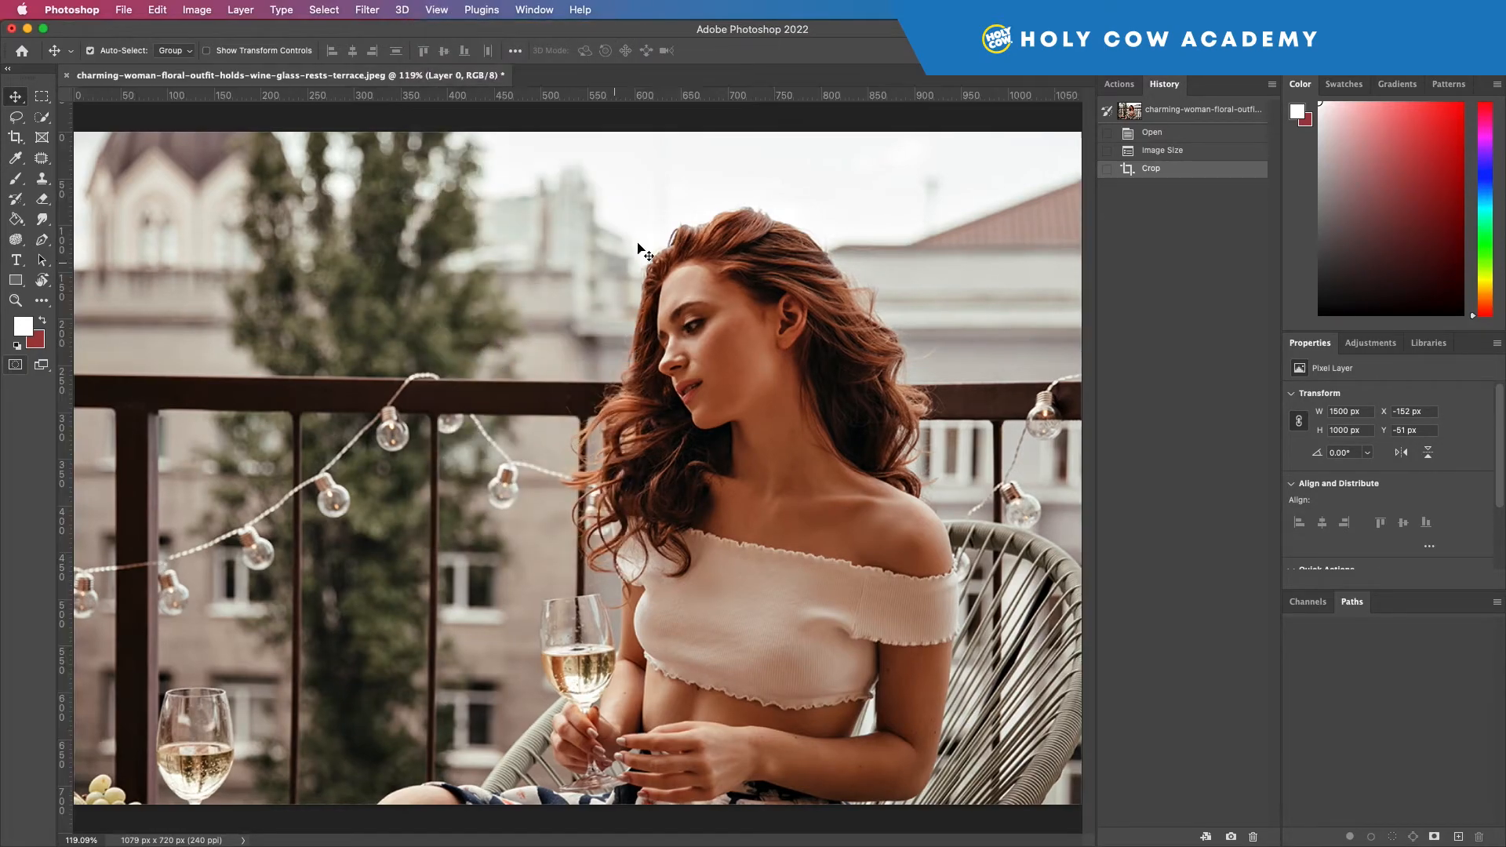
pyautogui.click(437, 9)
pyautogui.moveTo(437, 10)
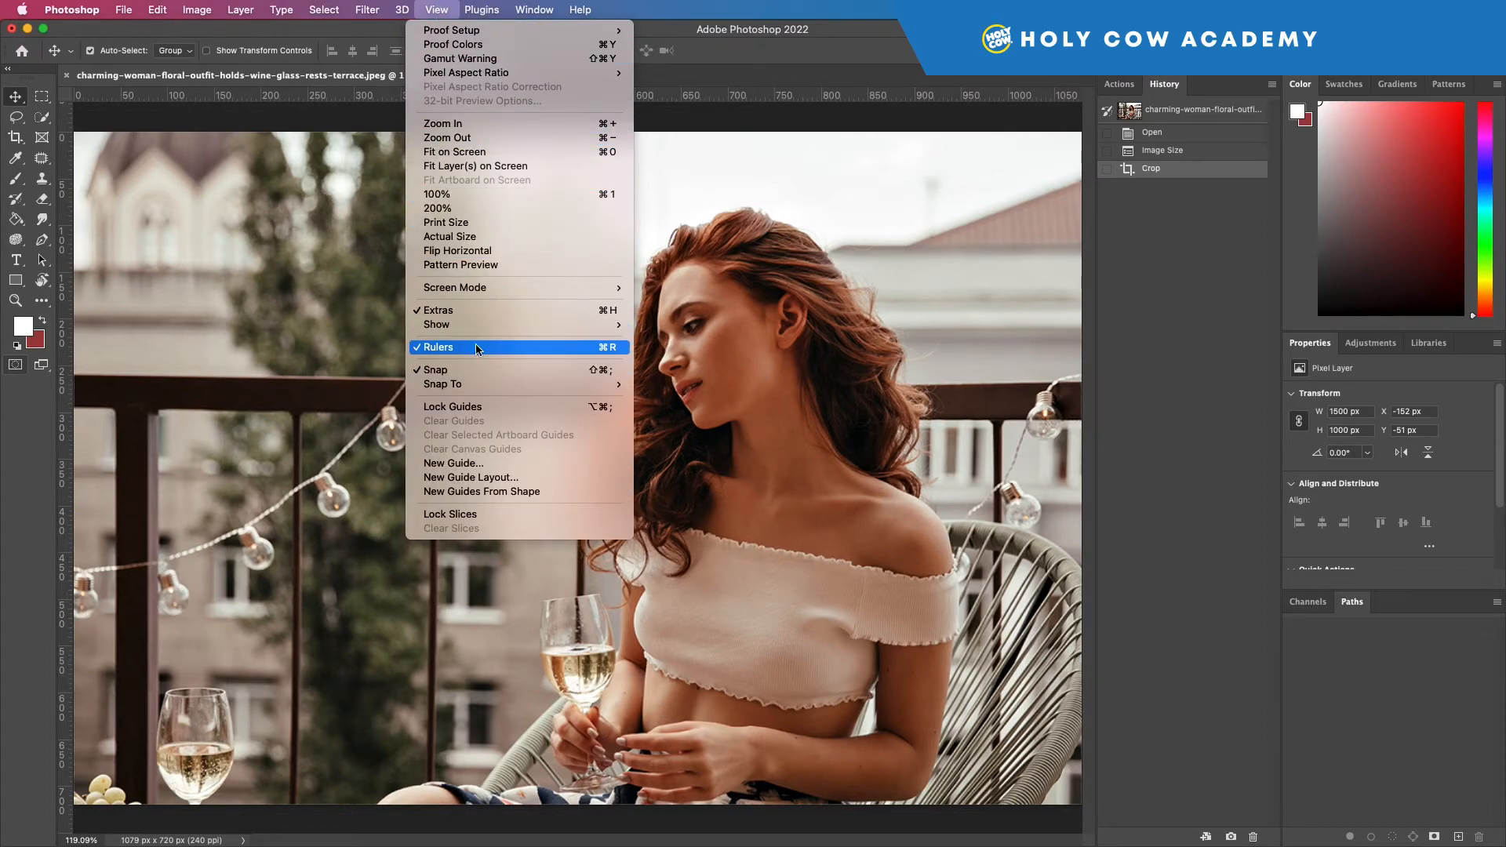
pyautogui.click(673, 117)
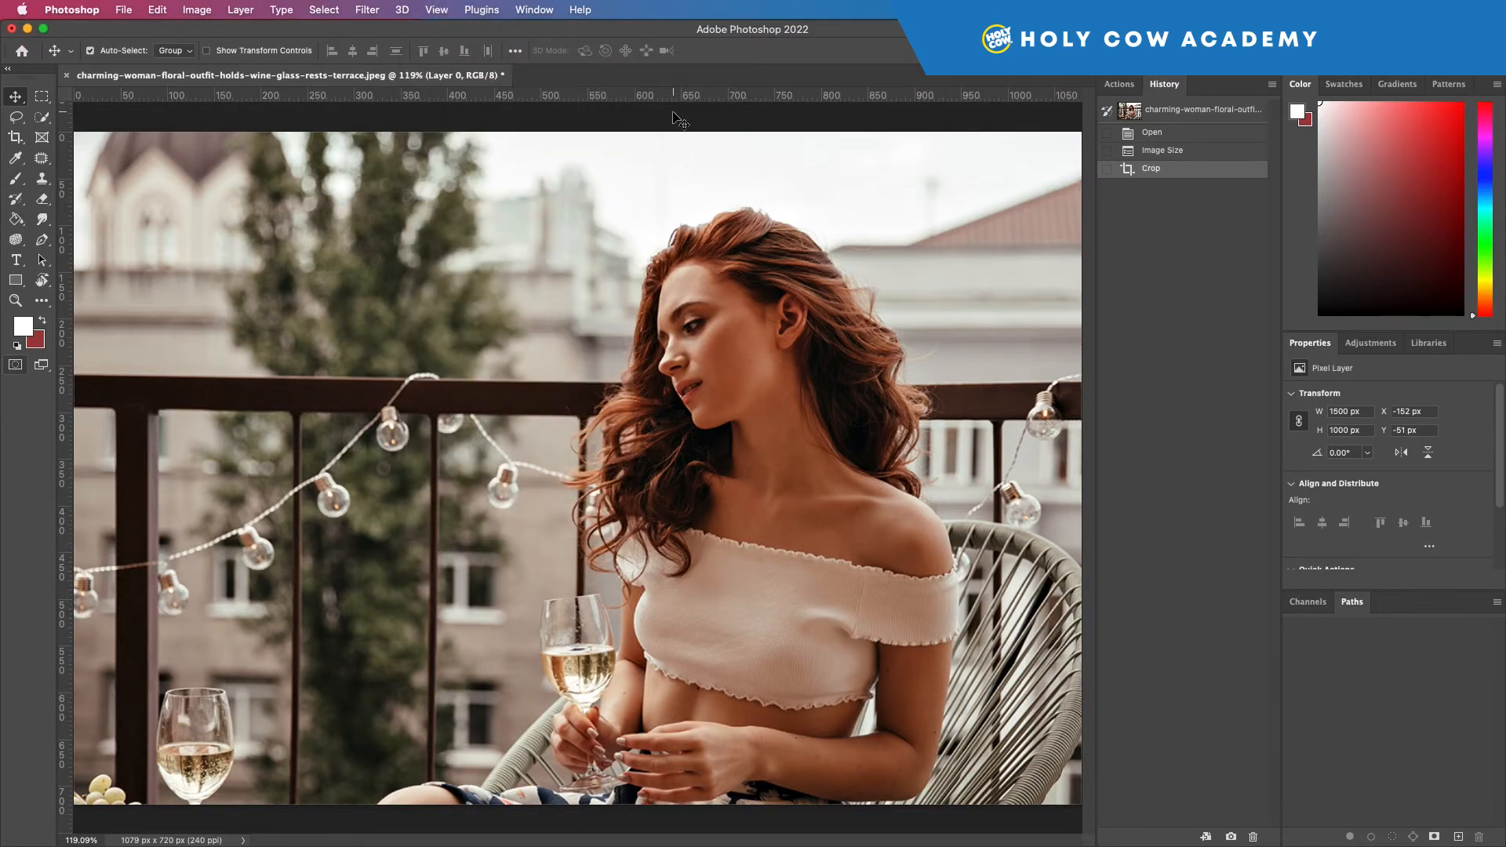
pyautogui.press('super+r')
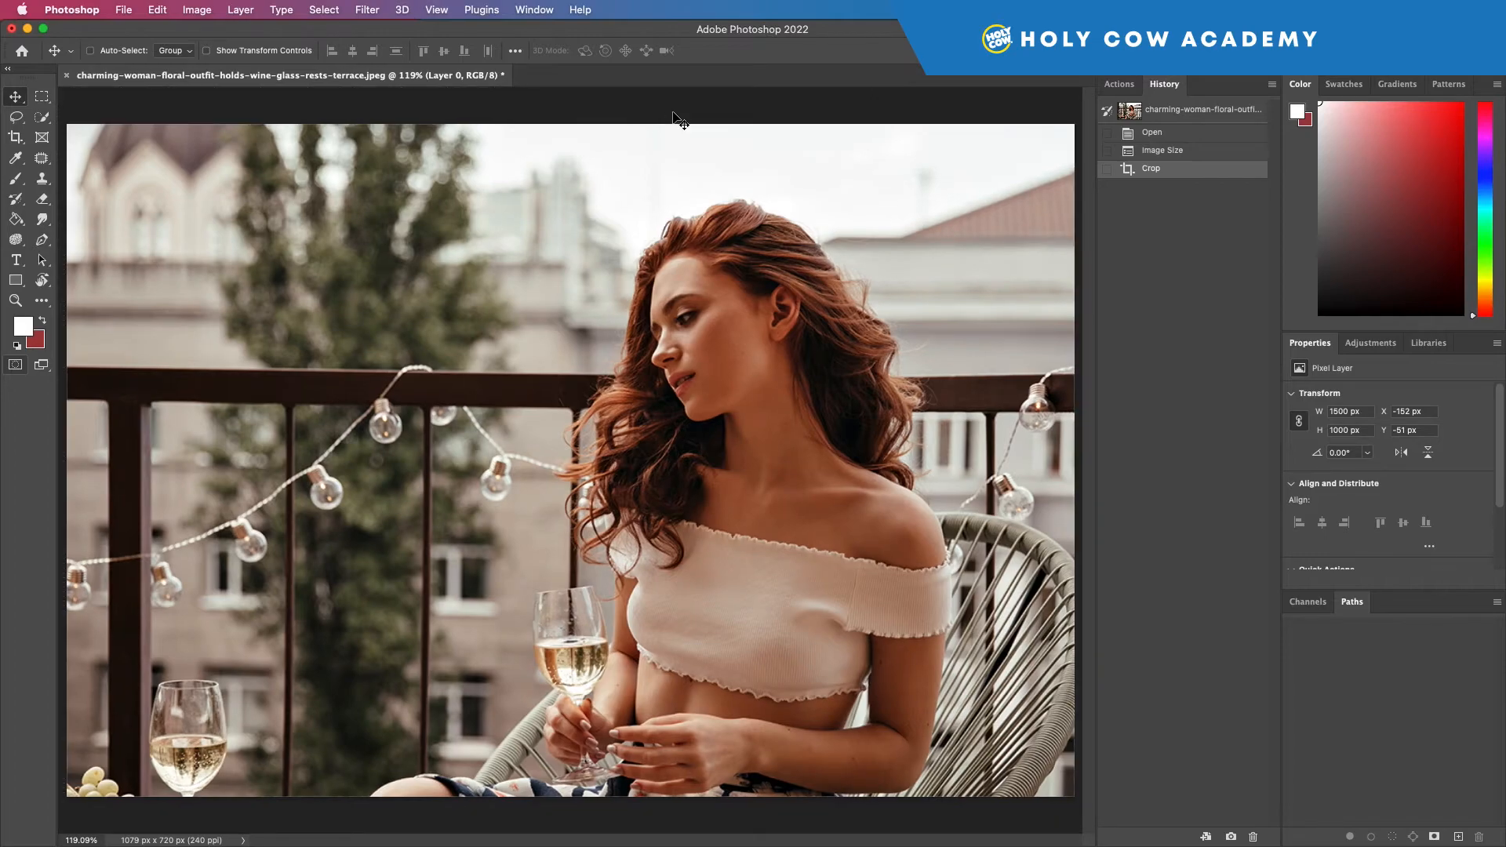
pyautogui.press('super+r')
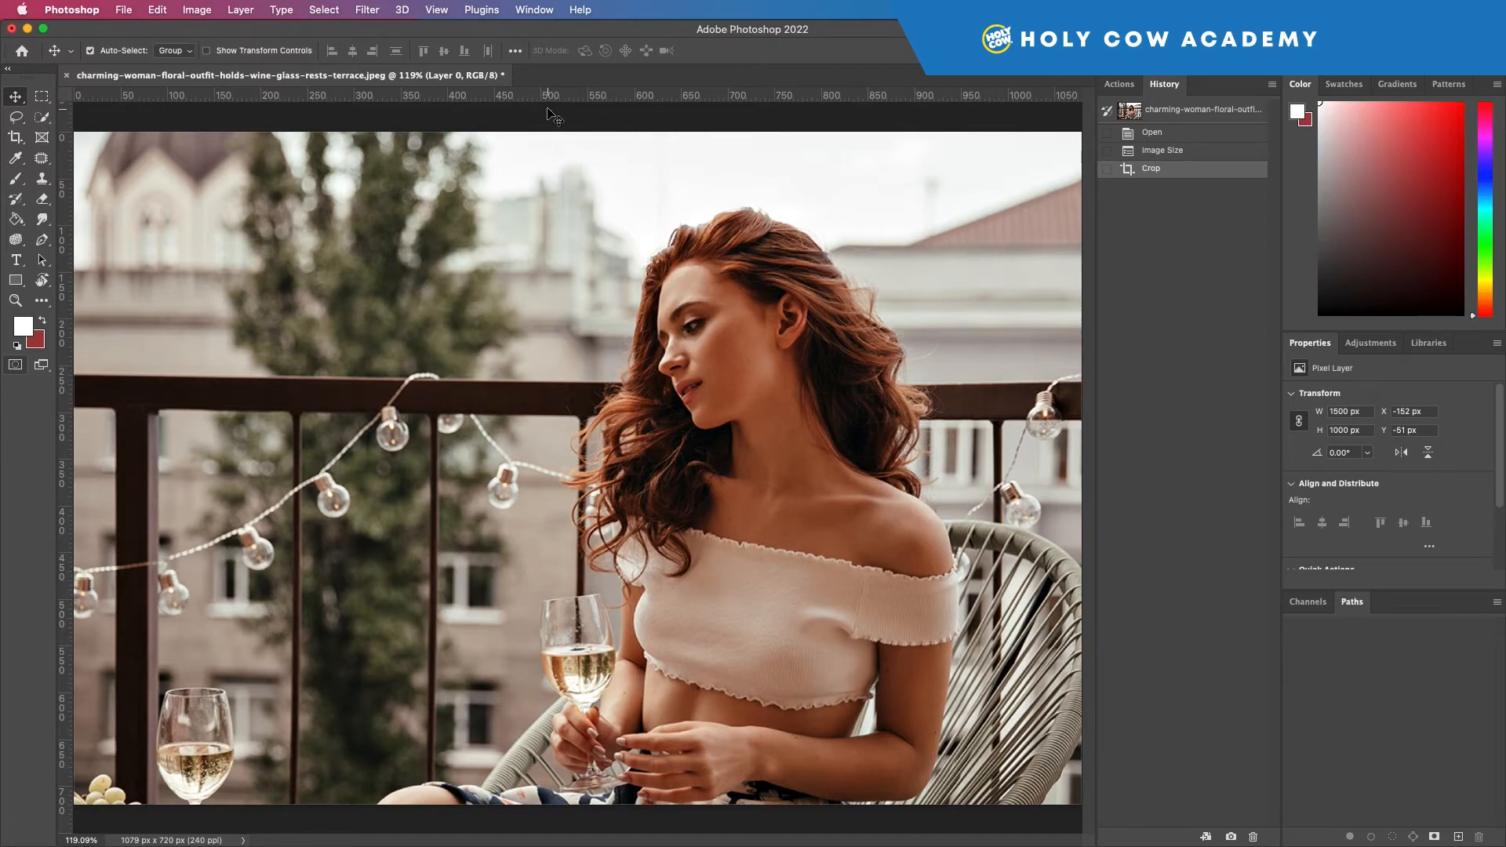
# Step: Add a vertical guide at about 500 px and a horizontal guide, and move the horizontal one to about 400 px
pyautogui.moveTo(65, 326); pyautogui.dragTo(540, 330)
pyautogui.moveTo(360, 95); pyautogui.dragTo(347, 469)
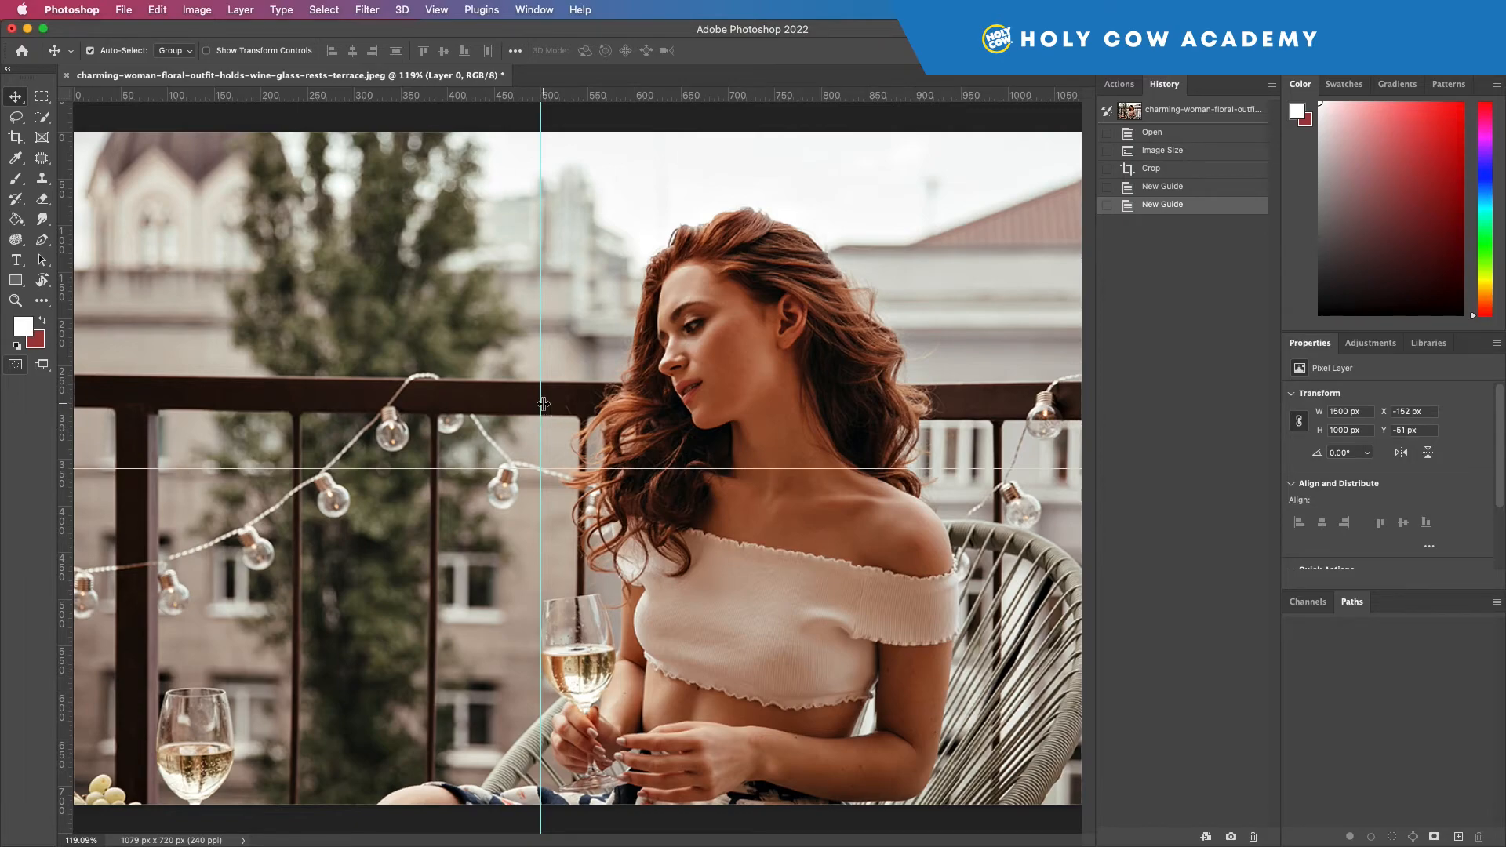
pyautogui.moveTo(541, 404)
pyautogui.mouseDown()
pyautogui.moveTo(566, 413)
pyautogui.moveTo(540, 413)
pyautogui.mouseUp()
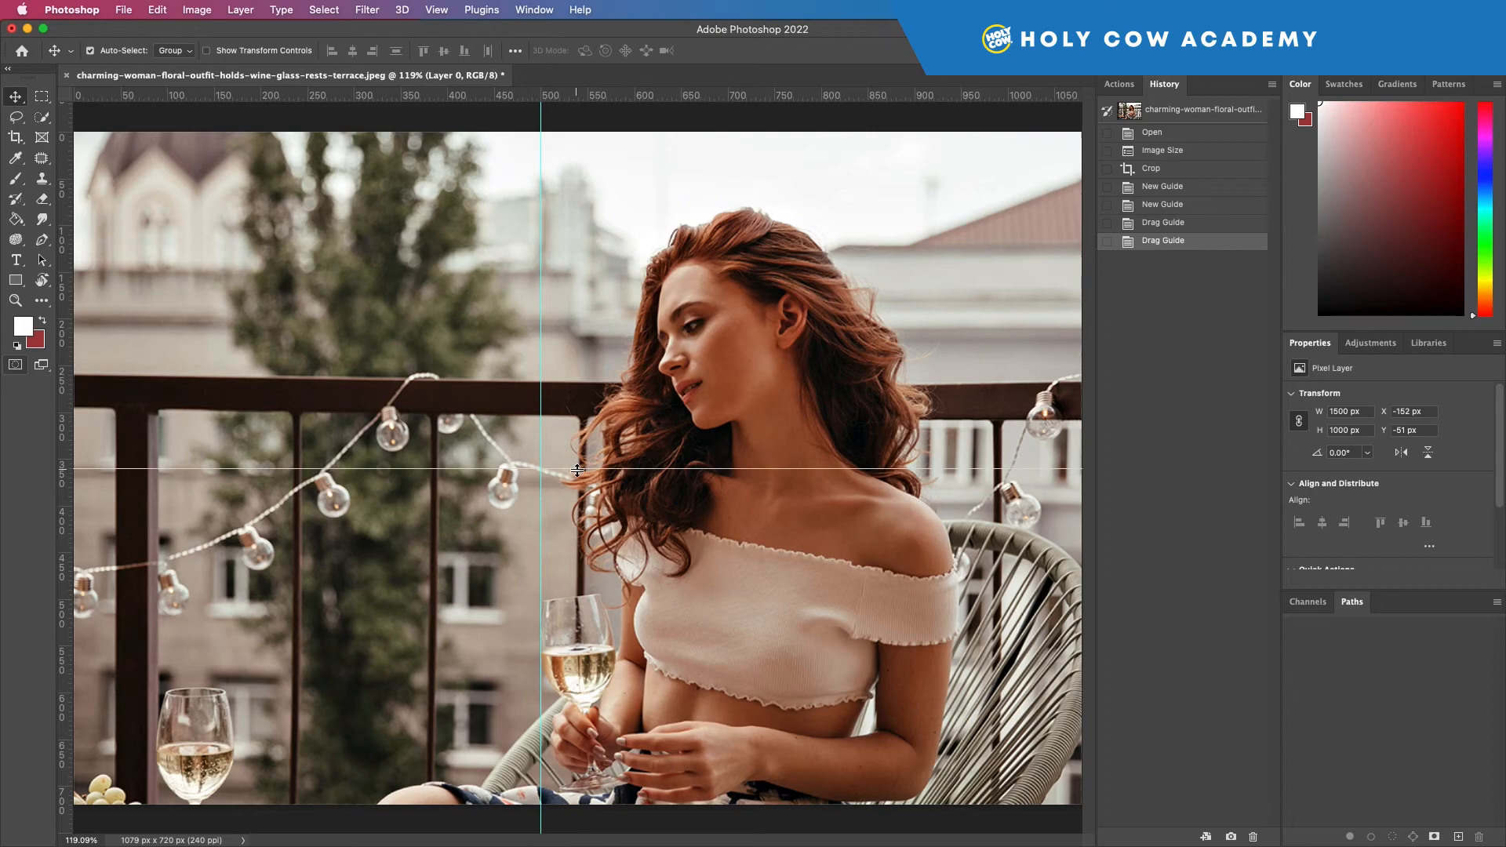
pyautogui.moveTo(578, 470); pyautogui.dragTo(571, 505)
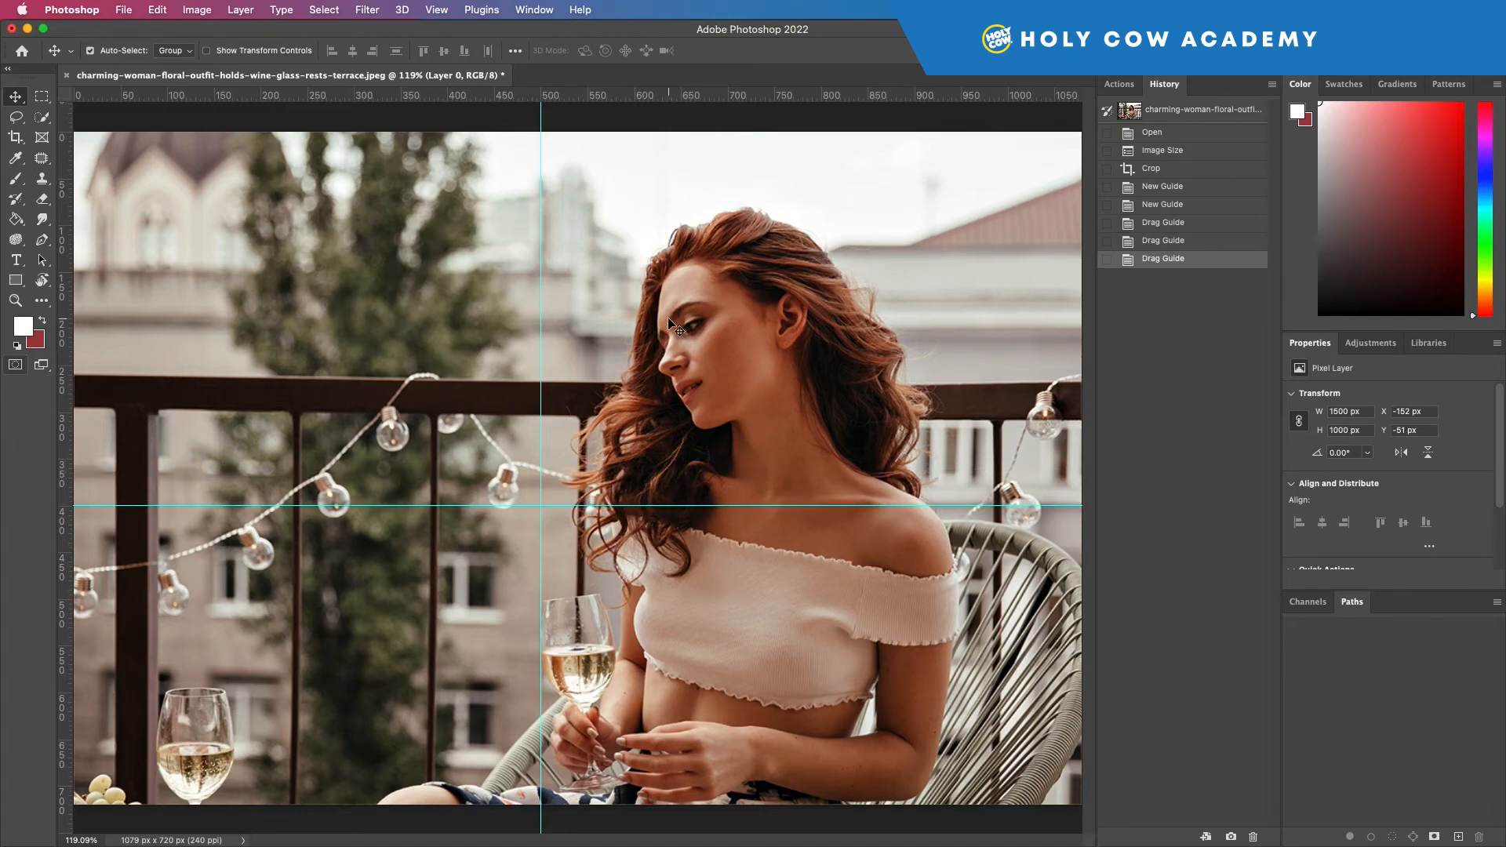
# Step: Lock the guides and clear all of them from the photo
pyautogui.click(437, 9)
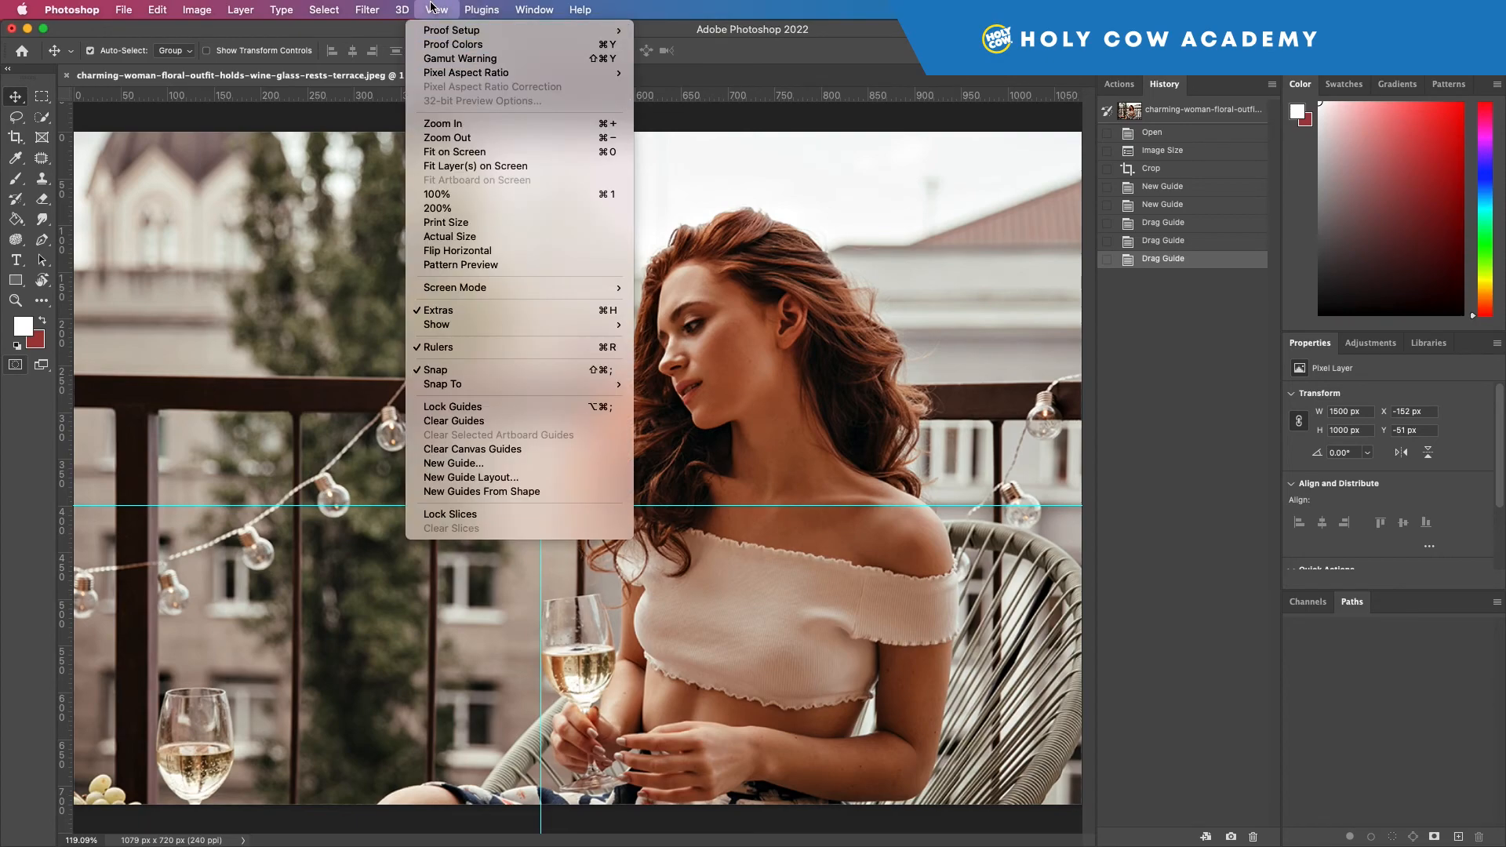
pyautogui.click(446, 408)
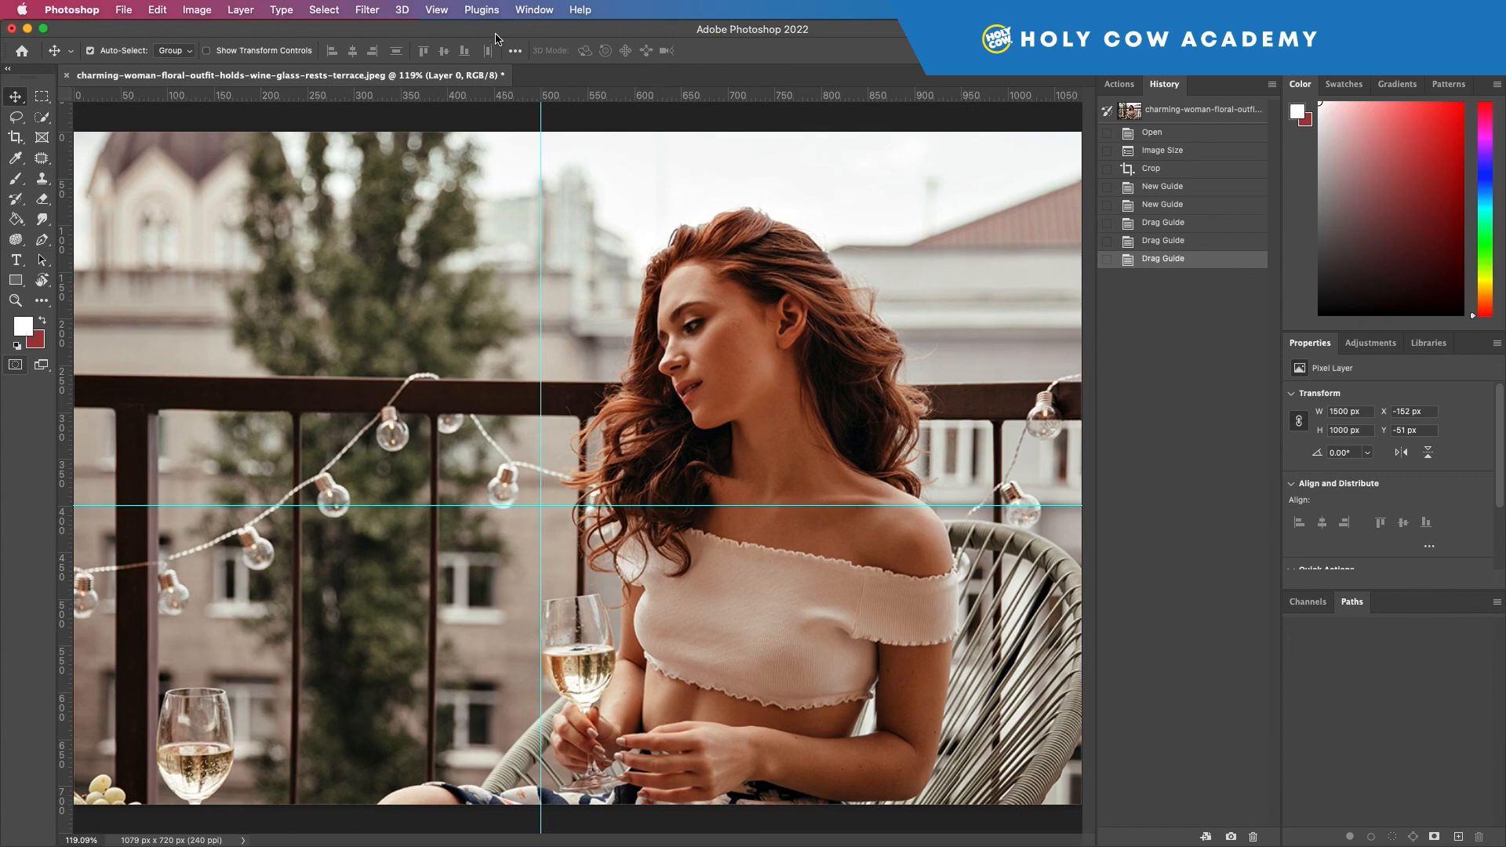
pyautogui.click(436, 10)
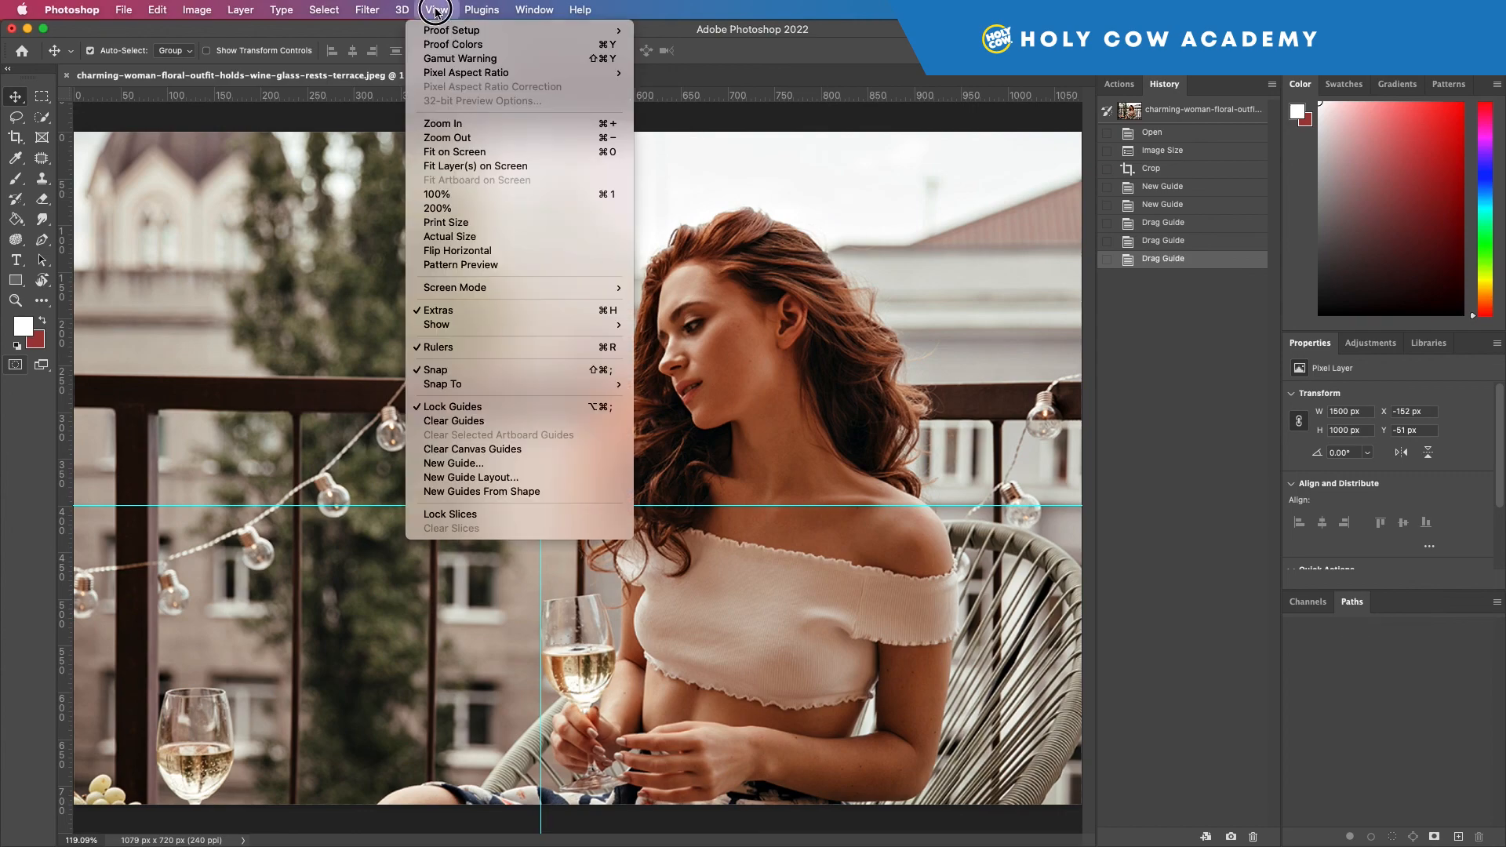
pyautogui.click(492, 421)
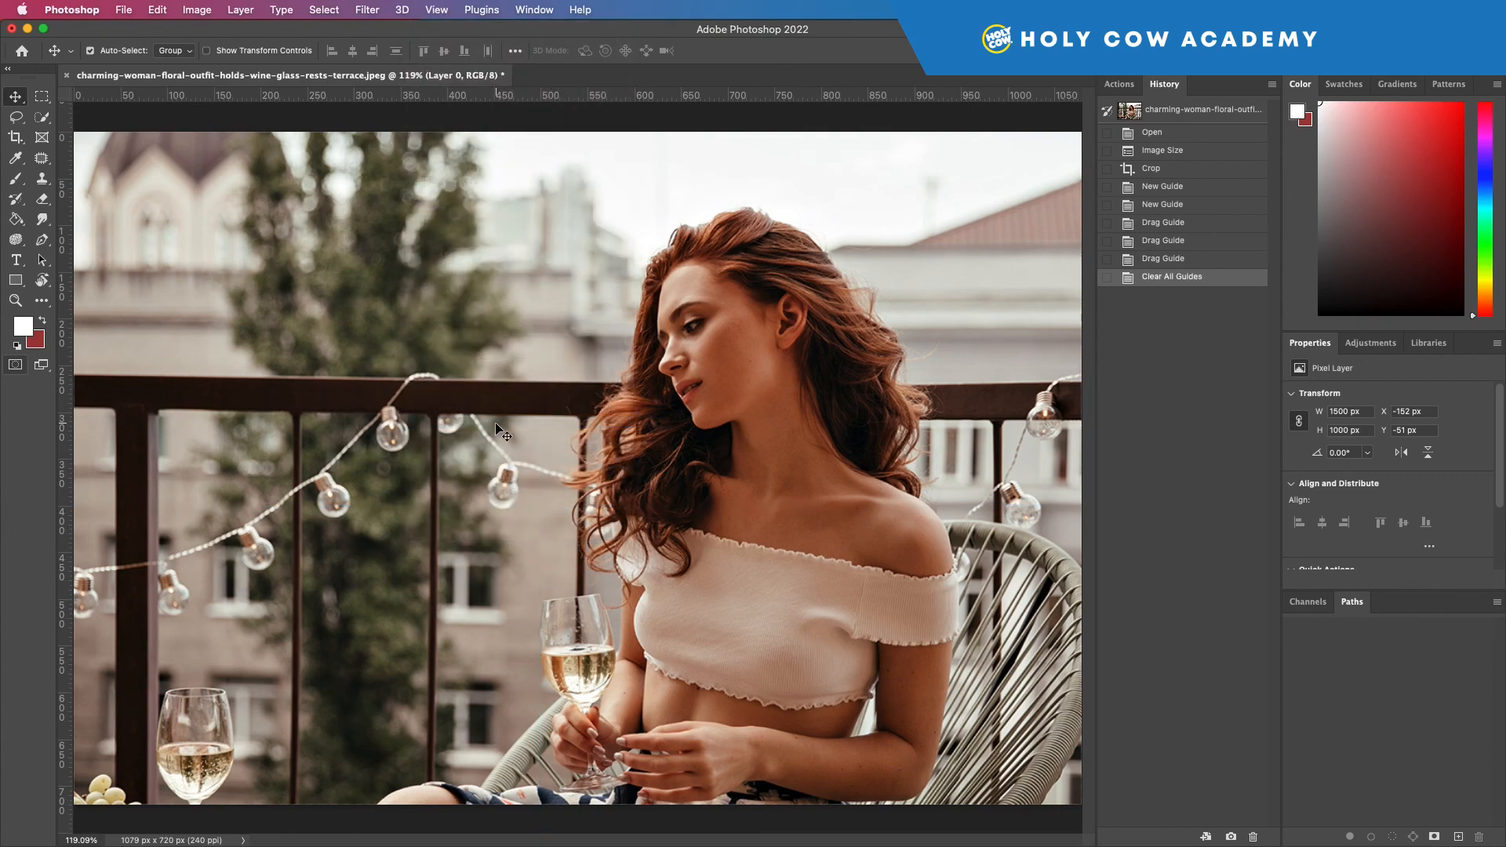